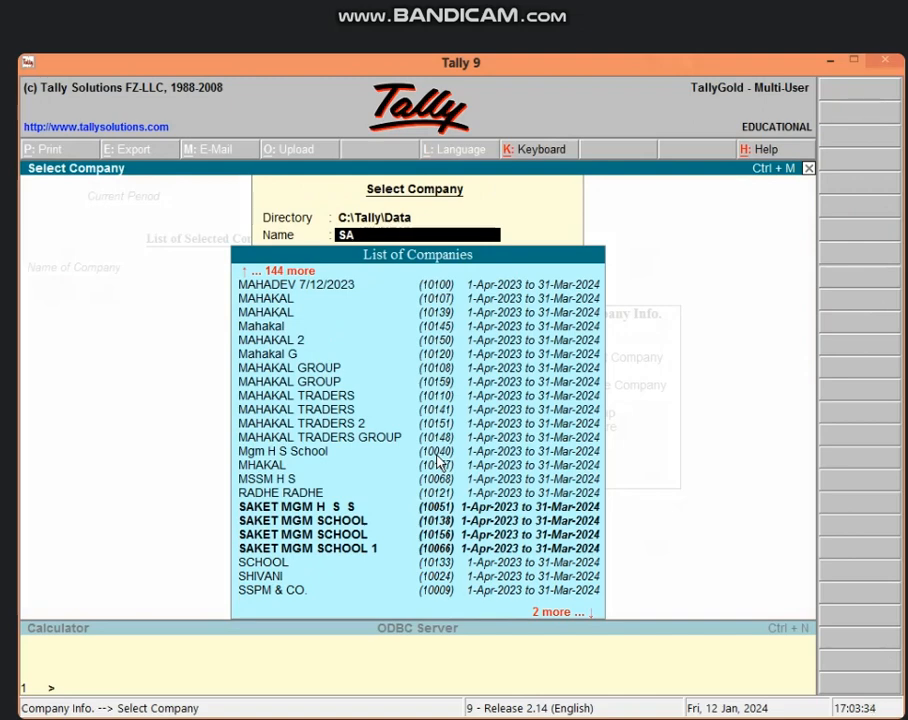
# Step: Load the company TRINITY CONVENT SCHOOL from the list of companies
pyautogui.press('Escape')
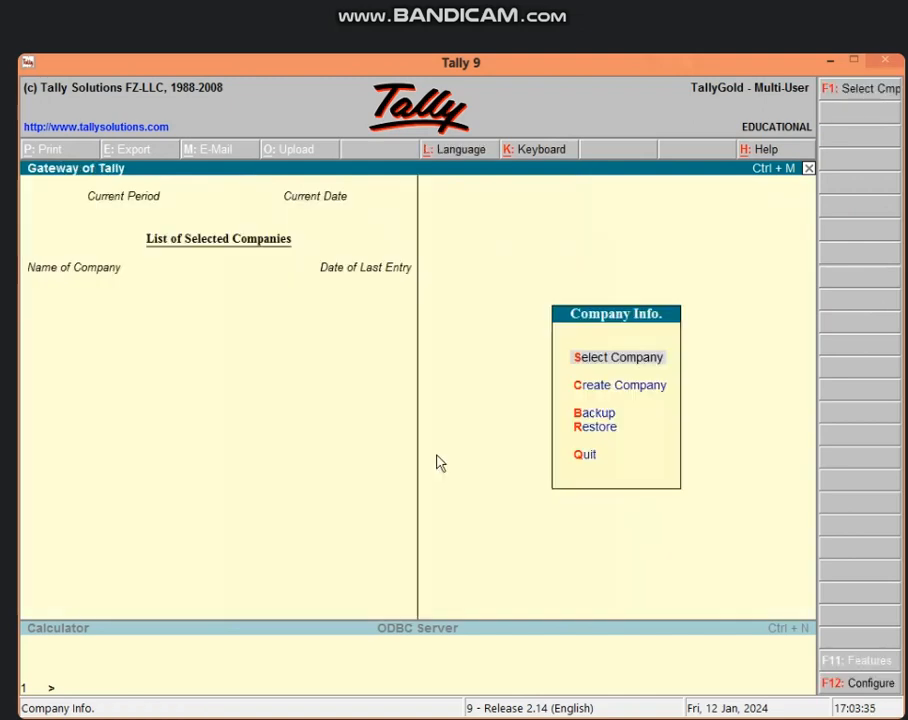
pyautogui.press('Return')
pyautogui.write('TR')
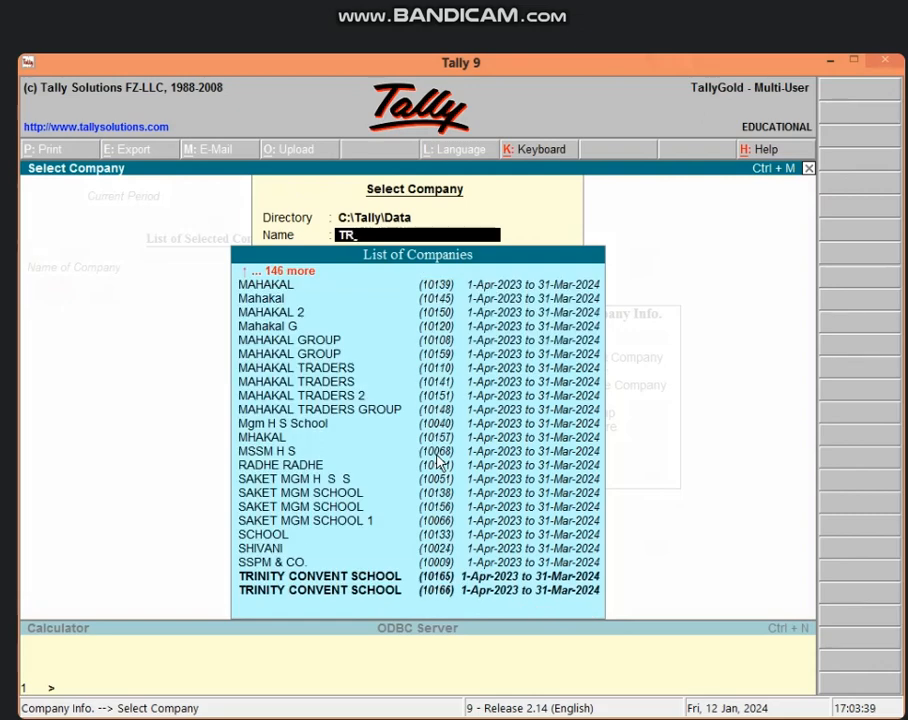
pyautogui.press('Return')
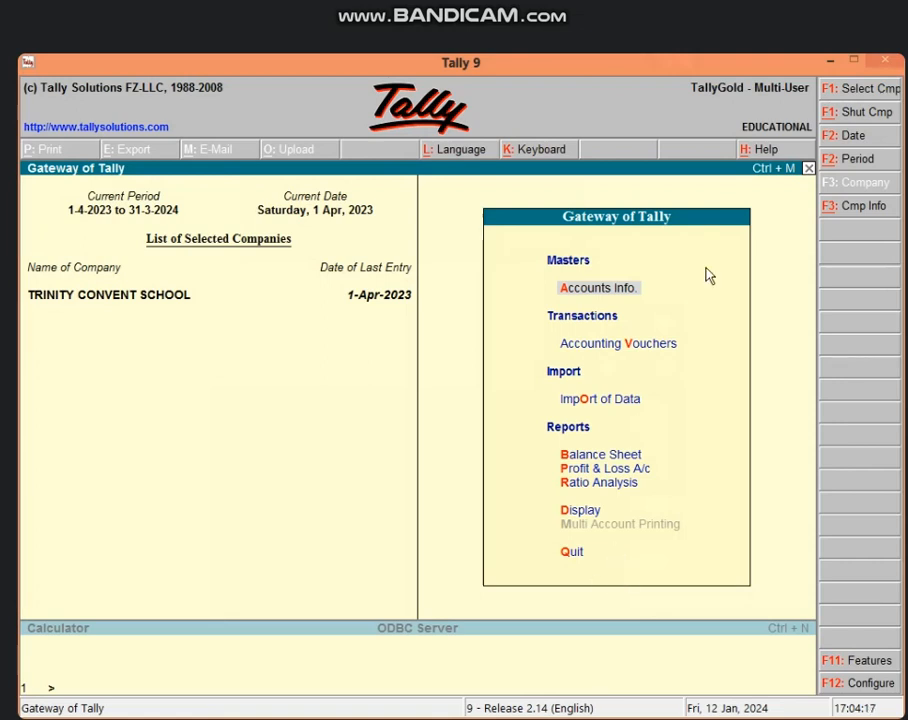
# Step: Minimize the Tally window and refresh the desktop
pyautogui.click(838, 66)
pyautogui.rightClick(608, 222)
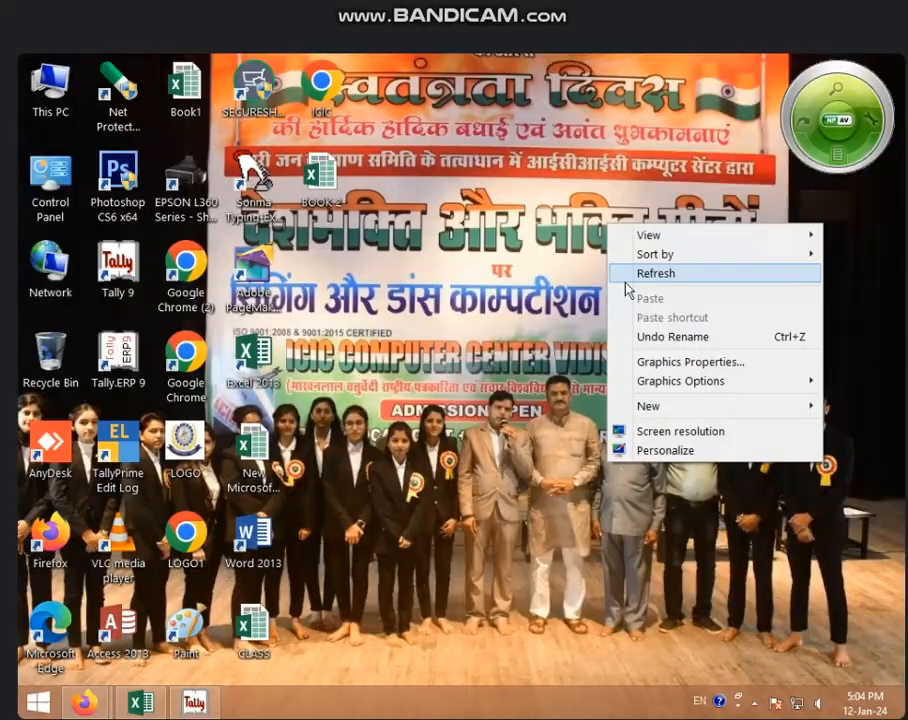
pyautogui.click(632, 272)
pyautogui.rightClick(510, 294)
pyautogui.click(326, 396)
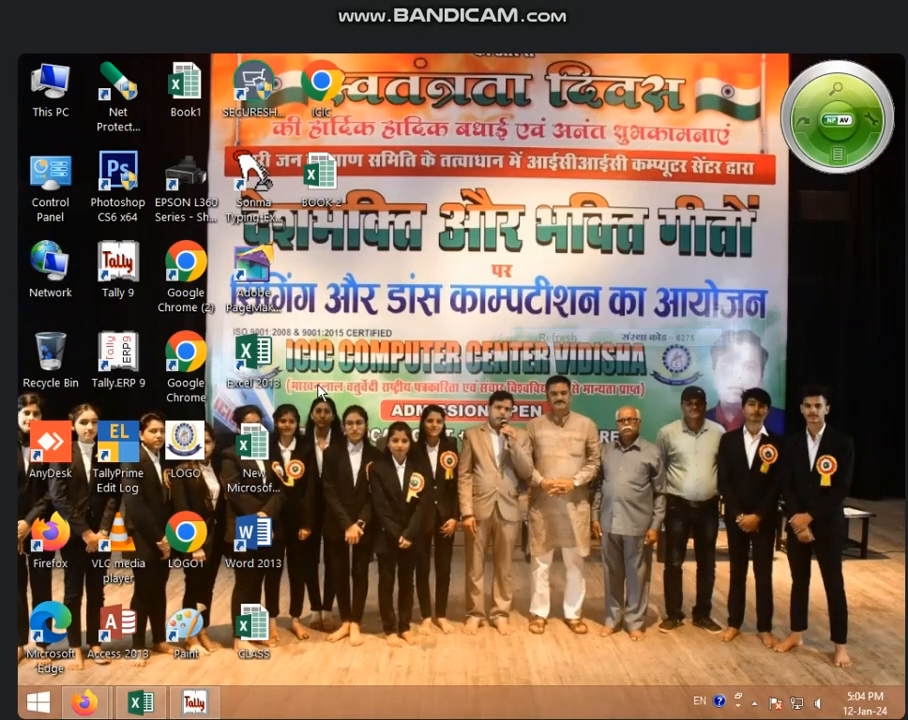
pyautogui.doubleClick(263, 364)
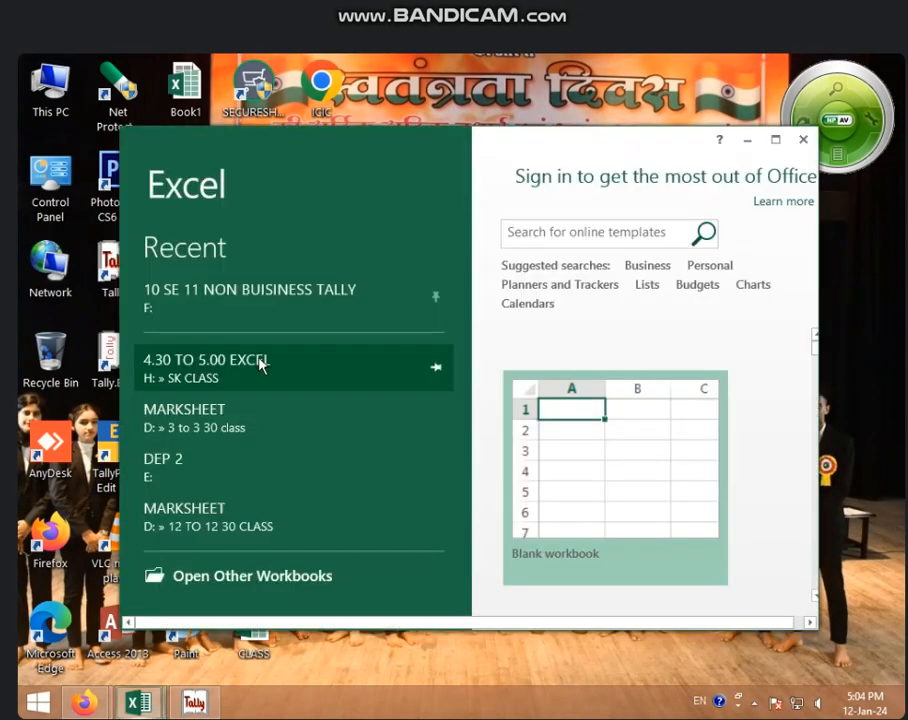
pyautogui.click(775, 140)
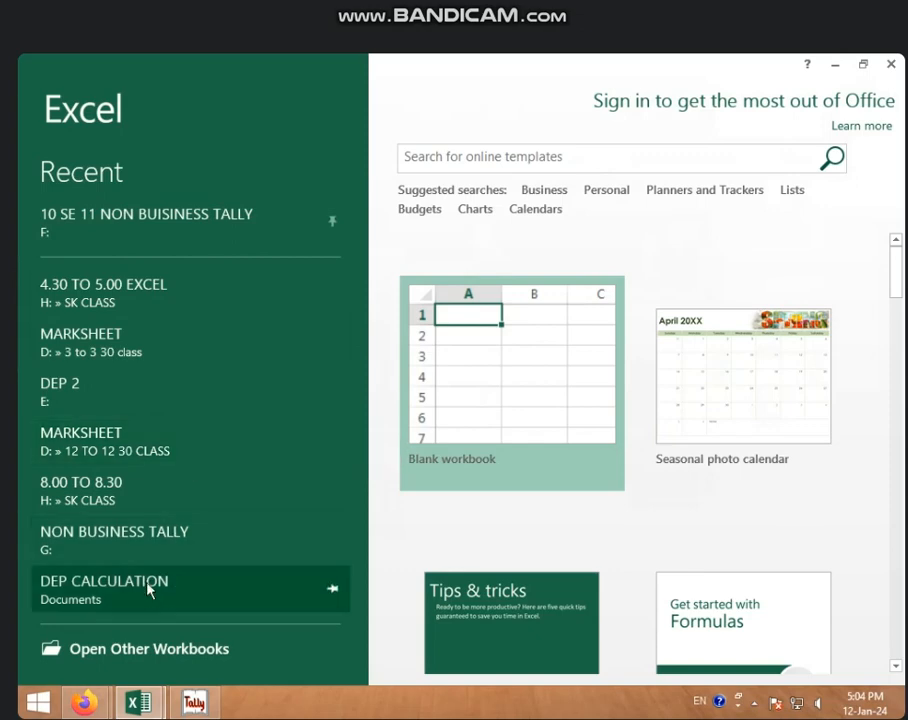
pyautogui.click(148, 545)
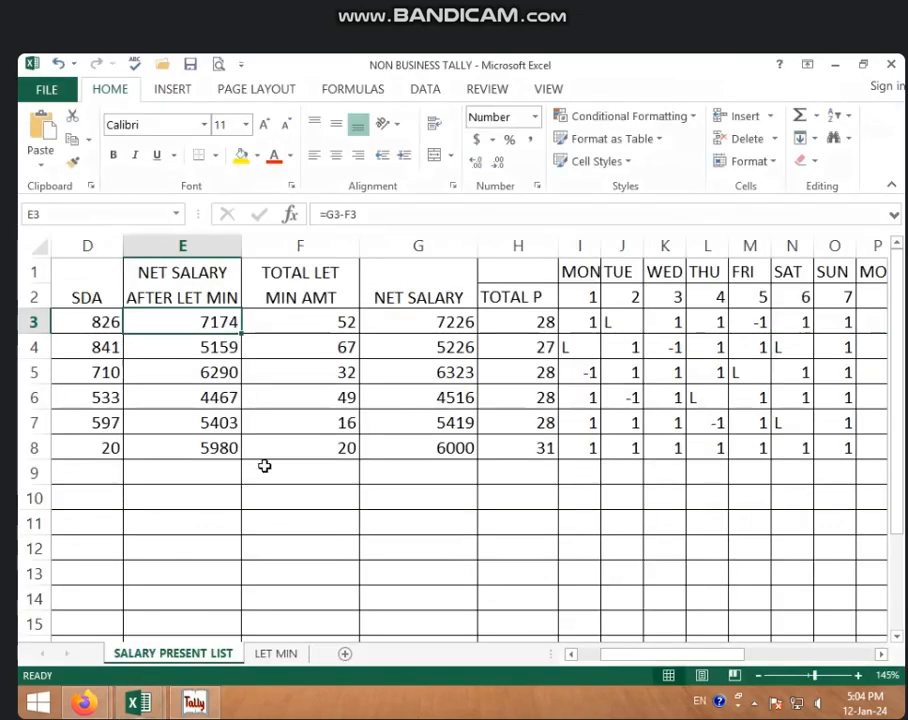
pyautogui.click(887, 65)
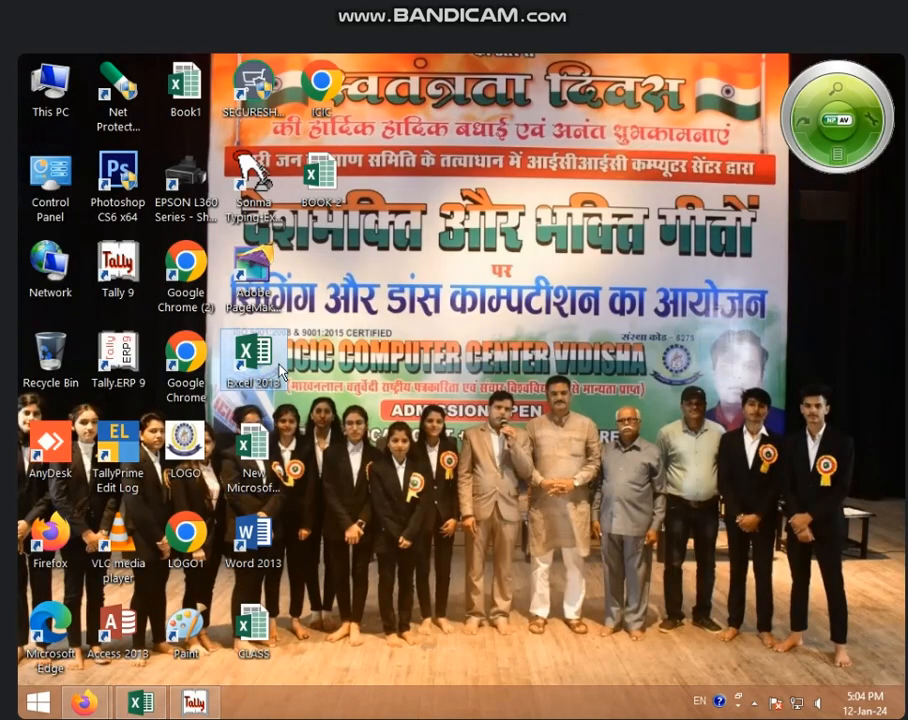
# Step: Start Excel 2013 and open the recent workbook 5.00 TO 5.30 NON BUSINESS TALLY
pyautogui.doubleClick(280, 372)
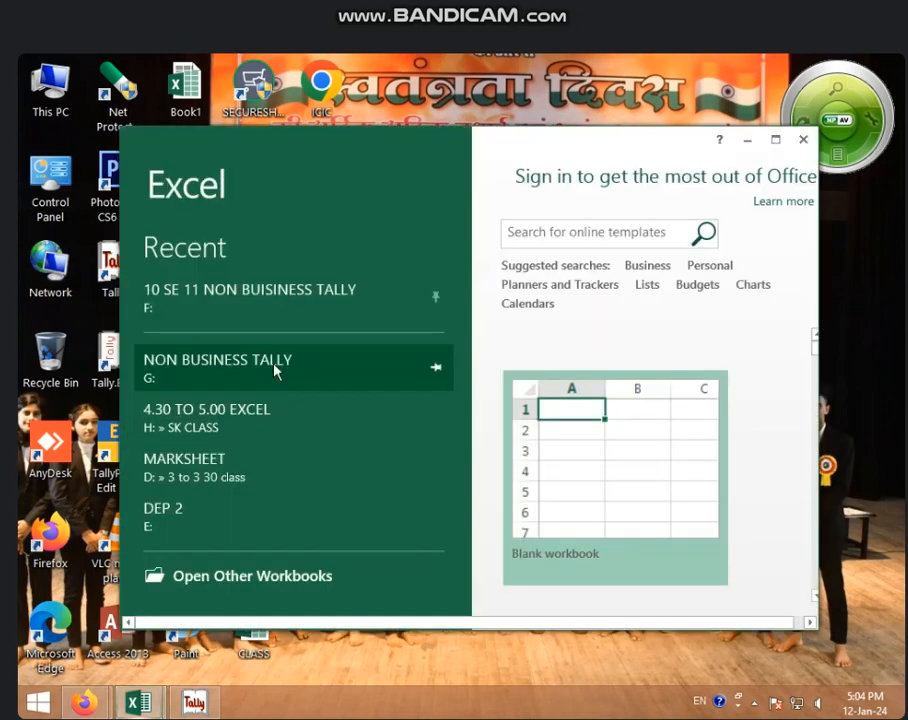
pyautogui.click(775, 139)
pyautogui.click(120, 649)
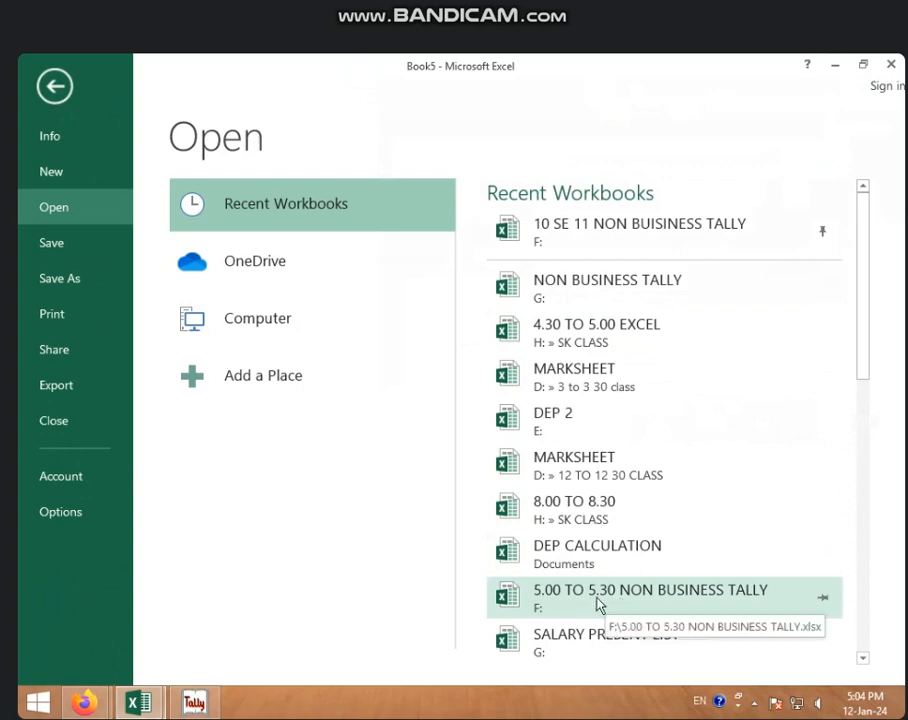
pyautogui.click(632, 597)
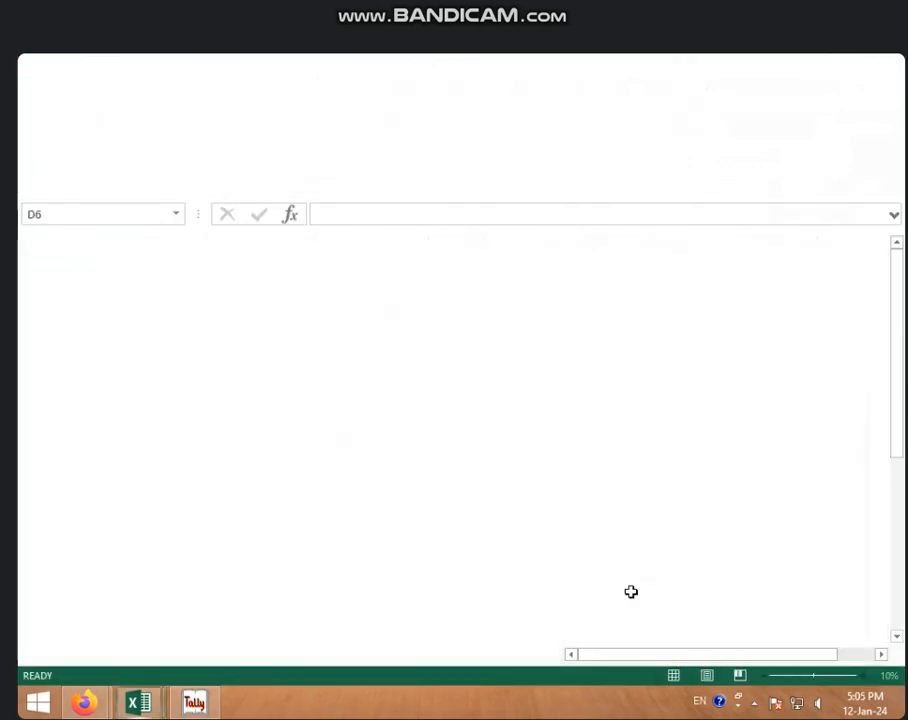
# Step: Clear the values in A2:D2 and B3:B10 and the headings in B1:E1
pyautogui.moveTo(209, 306); pyautogui.dragTo(455, 325)
pyautogui.press('Delete')
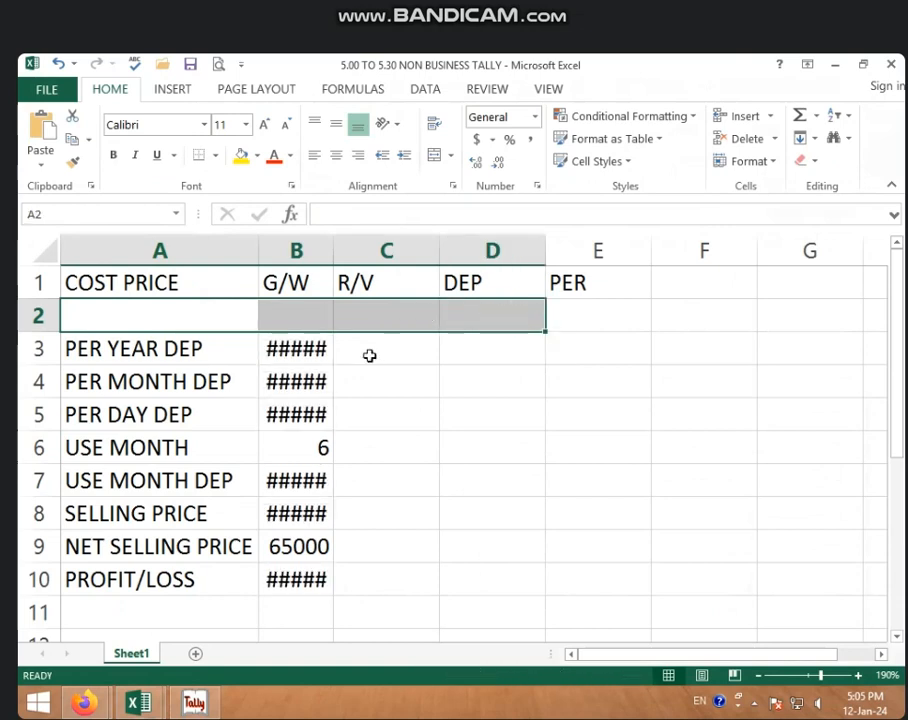
pyautogui.moveTo(318, 348); pyautogui.dragTo(318, 578)
pyautogui.press('Delete')
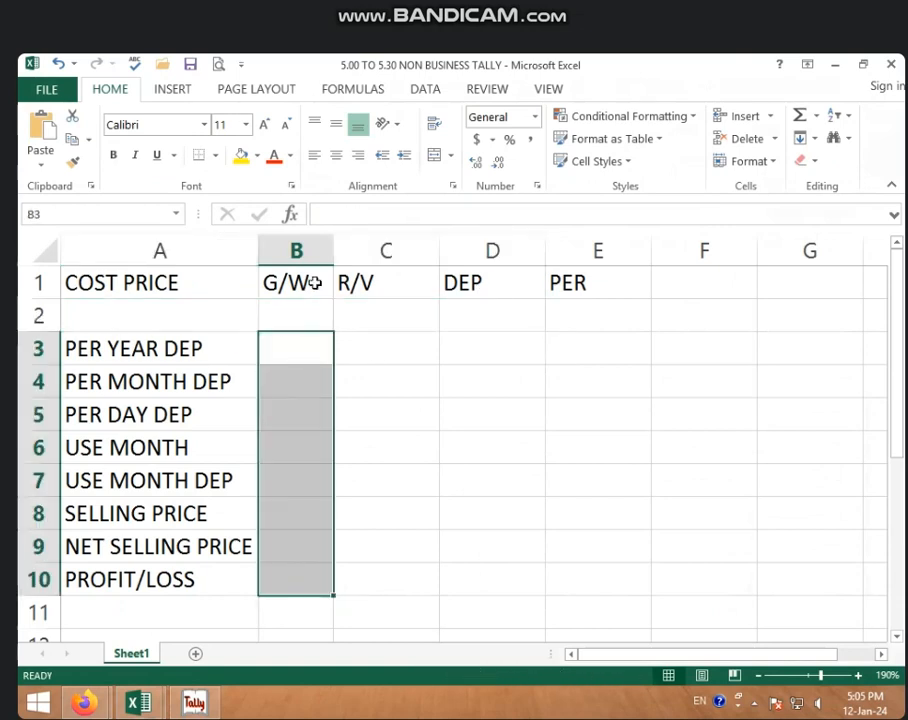
pyautogui.moveTo(316, 282); pyautogui.dragTo(551, 295)
pyautogui.press('Delete')
pyautogui.click(523, 338)
pyautogui.click(304, 290)
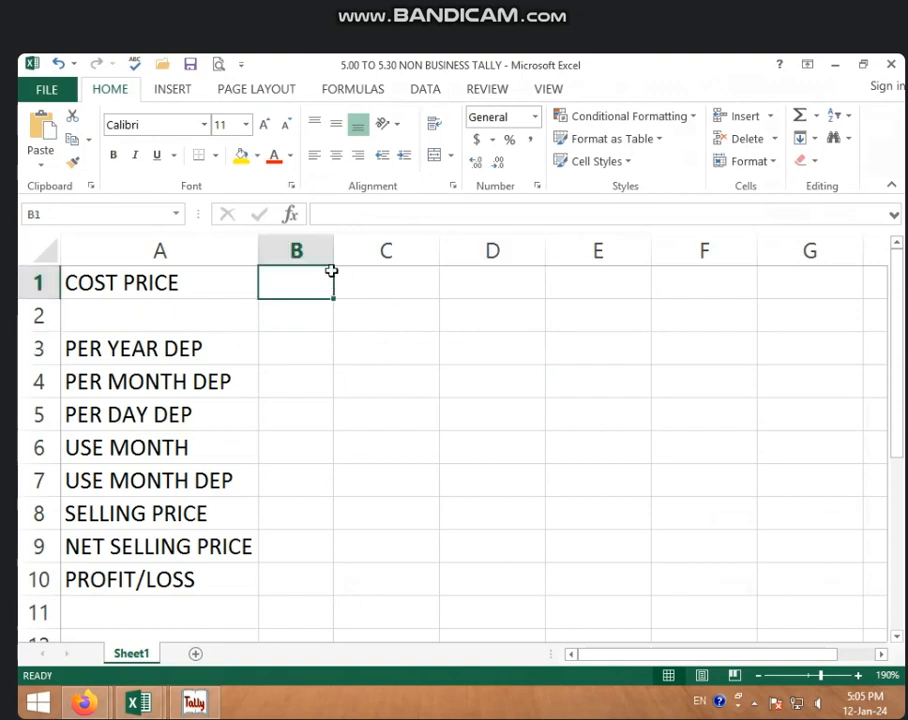
# Step: Widen column B slightly and enter 60000 under the COST PRICE heading in A2
pyautogui.moveTo(333, 251); pyautogui.dragTo(354, 253)
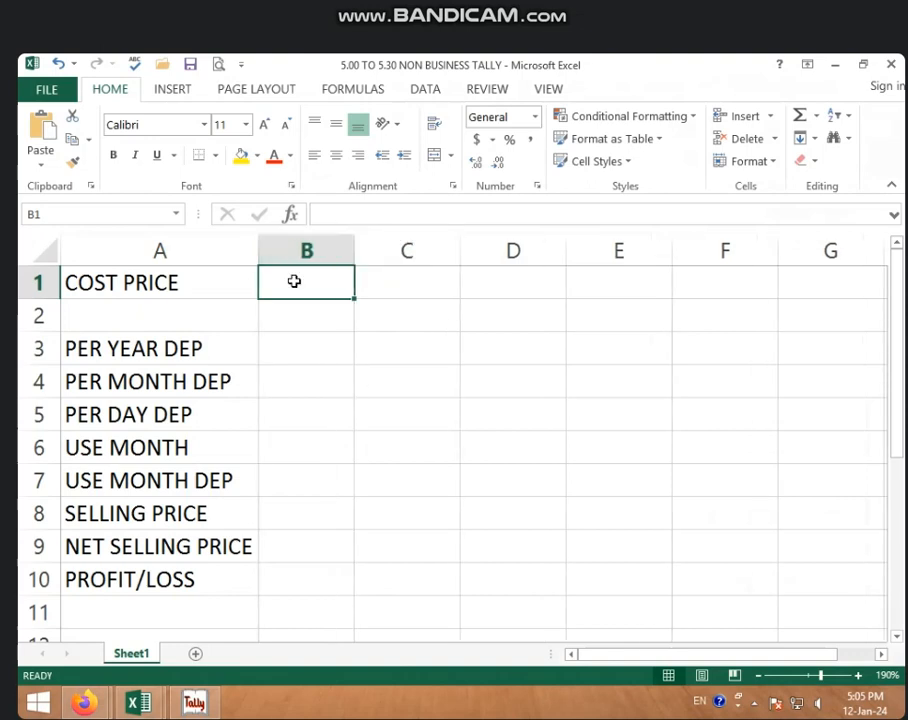
pyautogui.click(236, 310)
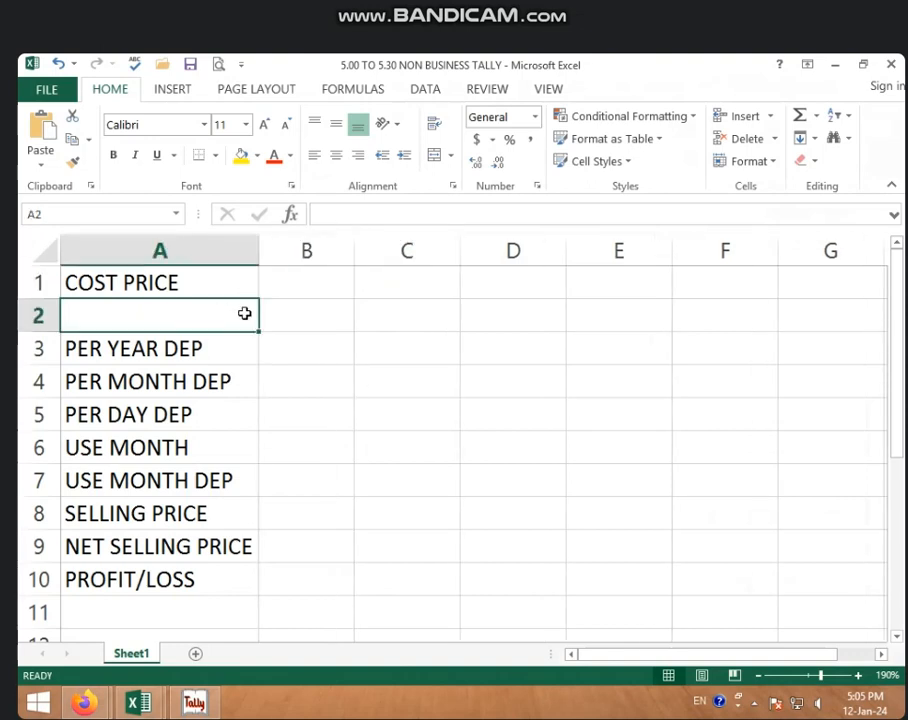
pyautogui.write('60000')
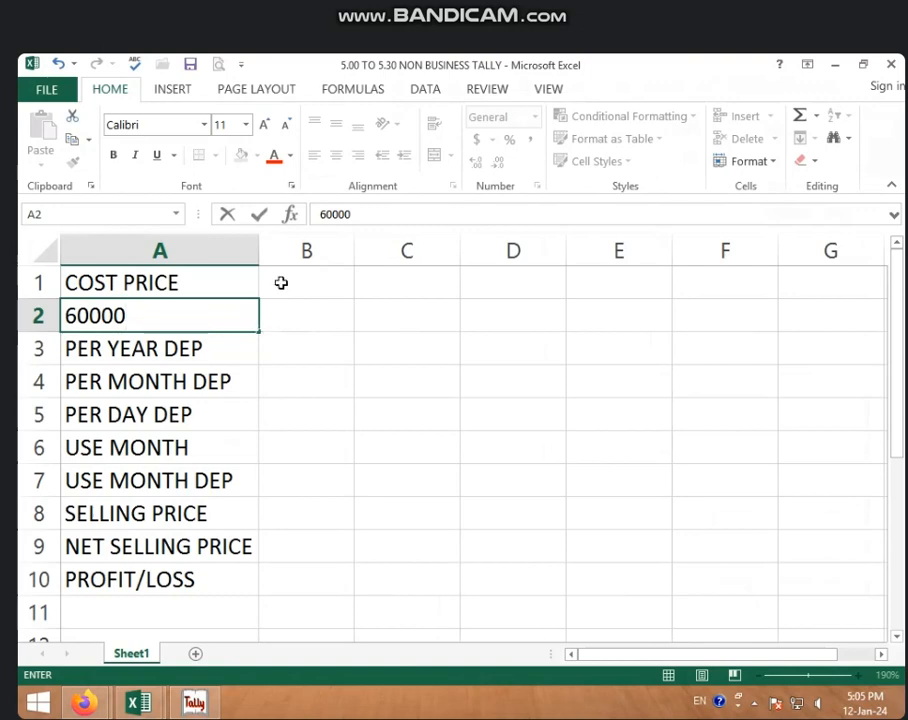
# Step: Enter the heading RATE OF DEP in B1 and widen column B to fit it
pyautogui.click(318, 284)
pyautogui.write('RSA')
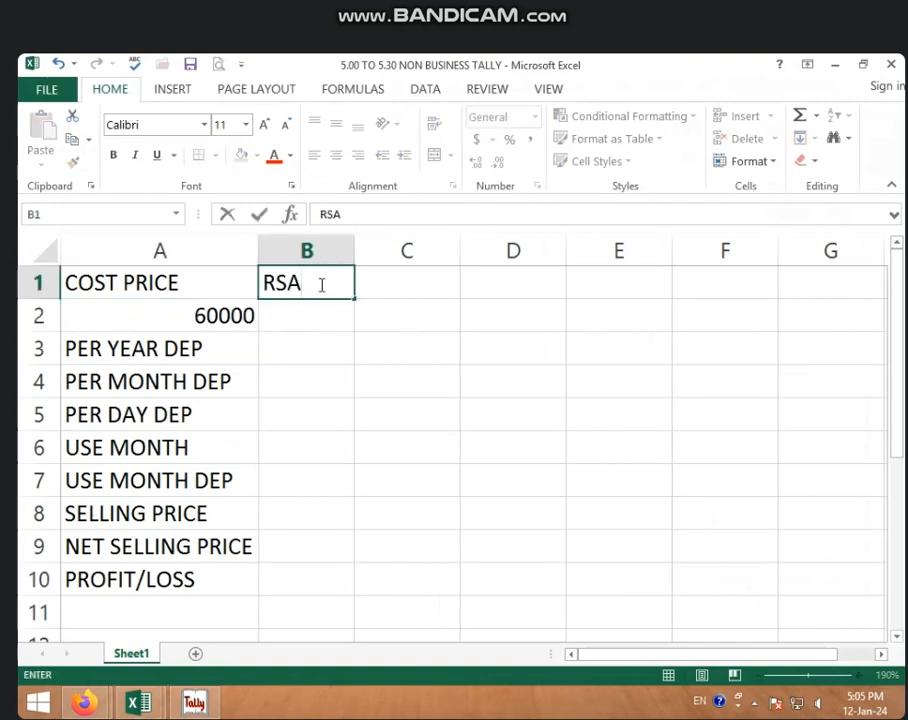
pyautogui.press('BackSpace')
pyautogui.write('A')
pyautogui.press('BackSpace')
pyautogui.press('BackSpace')
pyautogui.write('ATE OD')
pyautogui.press('BackSpace')
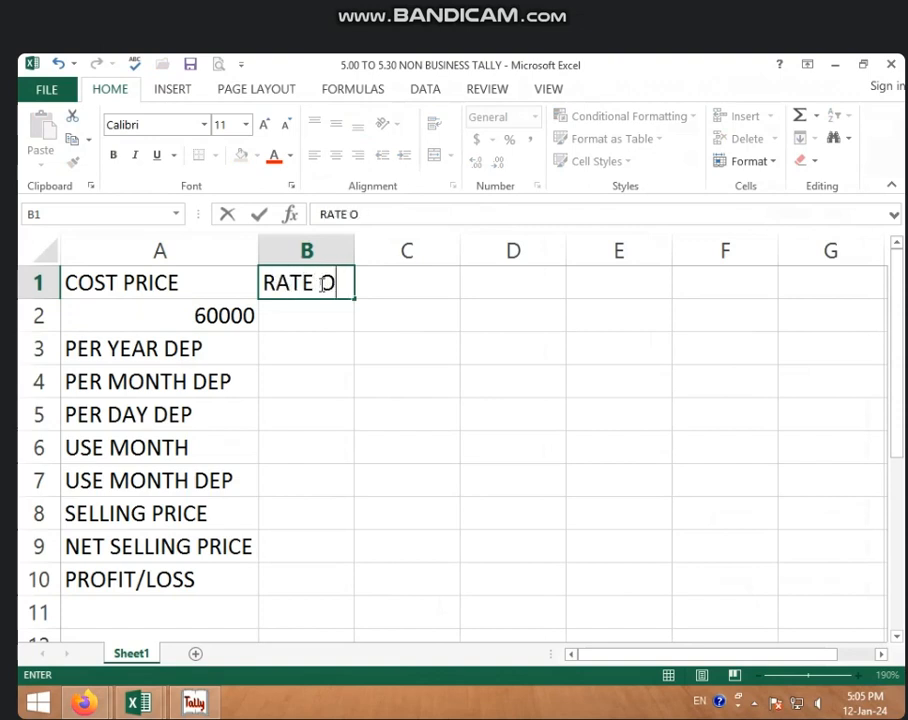
pyautogui.write('F DEP')
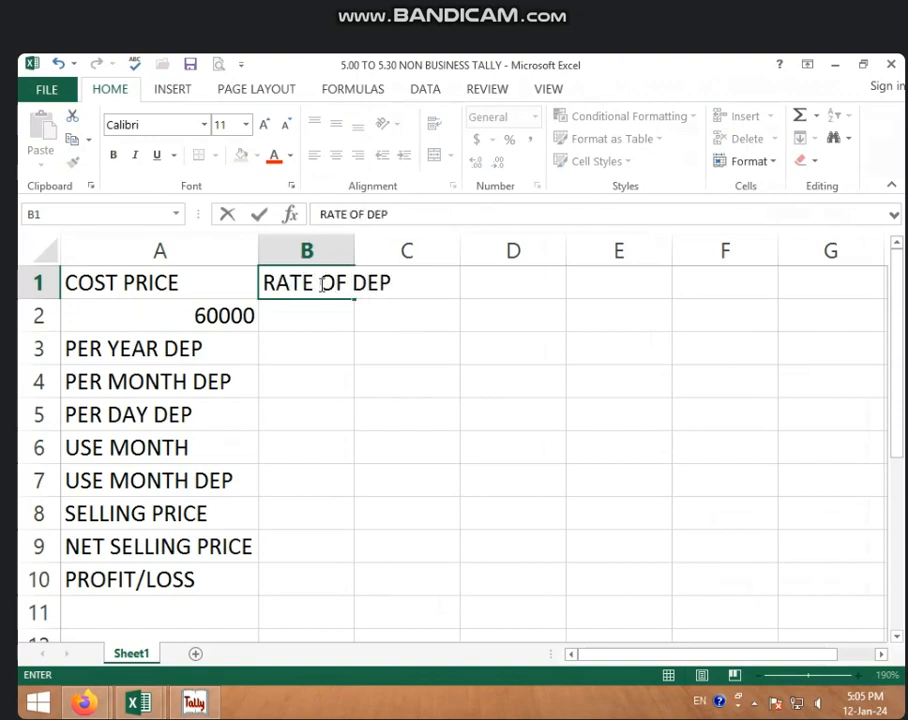
pyautogui.click(374, 320)
pyautogui.moveTo(353, 255); pyautogui.dragTo(407, 251)
# Step: Format cell B2 as a percentage and enter a depreciation rate of 20%
pyautogui.click(272, 315)
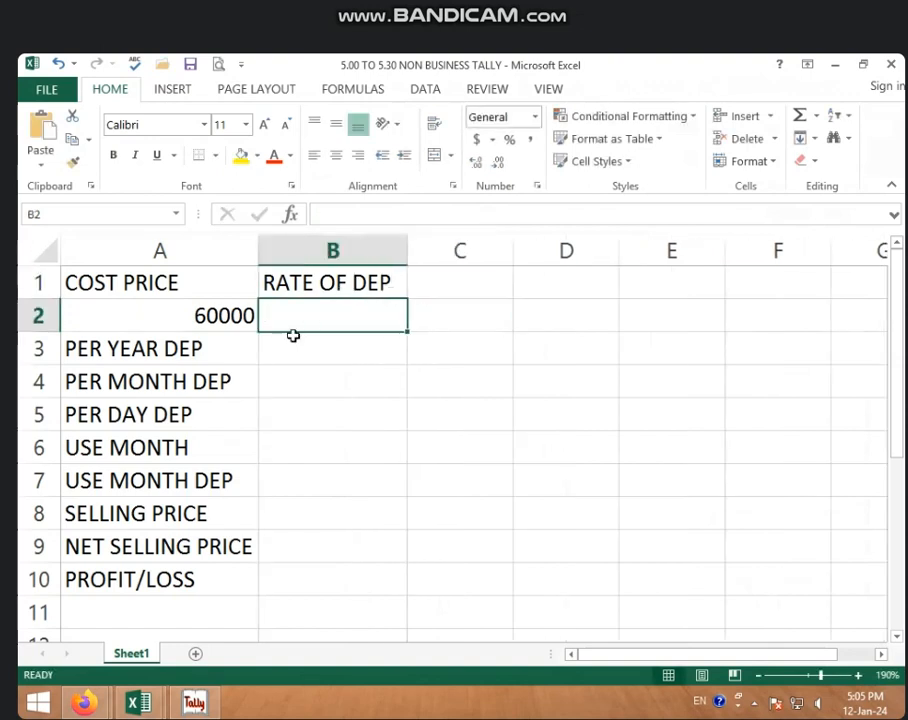
pyautogui.click(508, 141)
pyautogui.write('20')
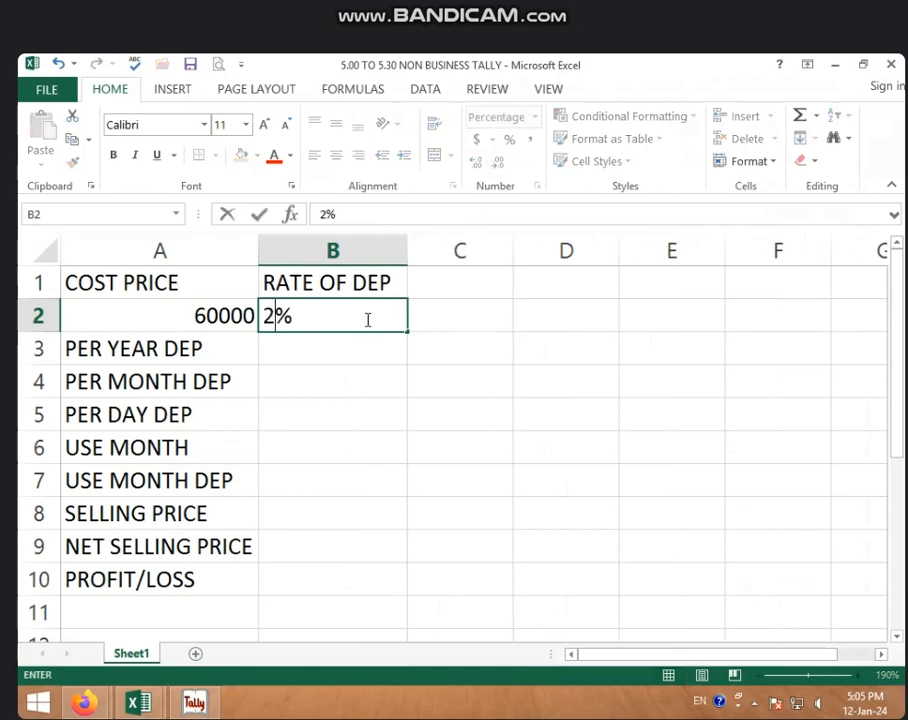
pyautogui.press('Return')
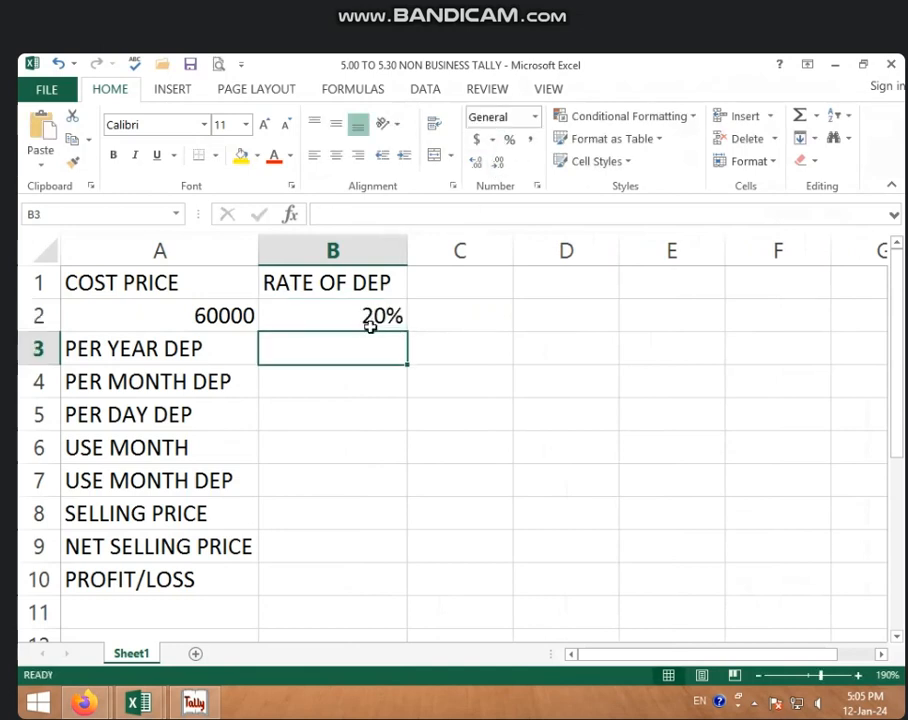
# Step: Examine the cost price, the depreciation rate and the cells for yearly, monthly and daily depreciation
pyautogui.click(242, 322)
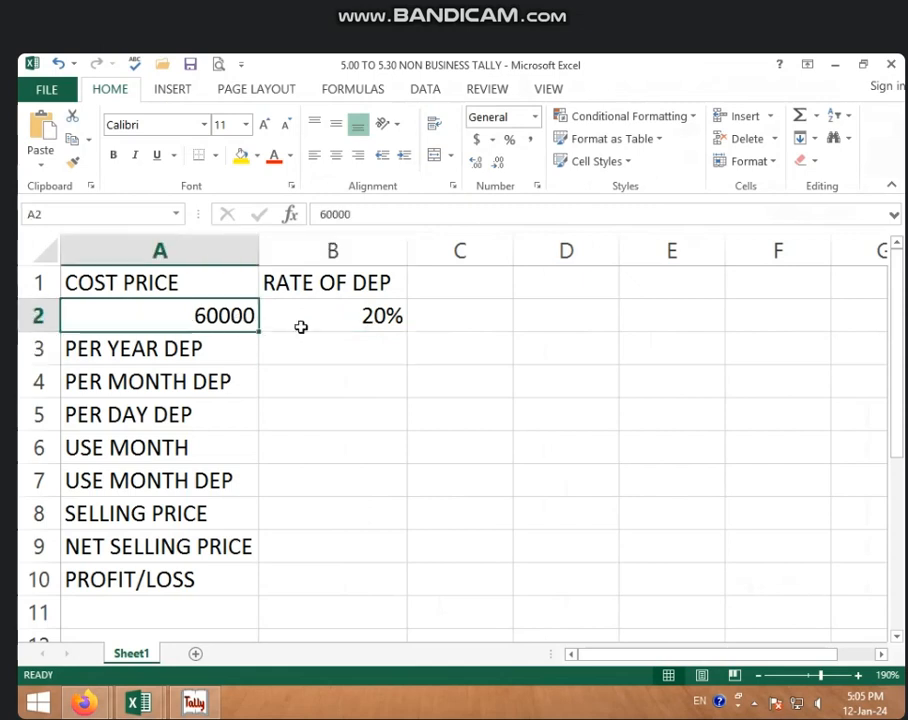
pyautogui.click(336, 320)
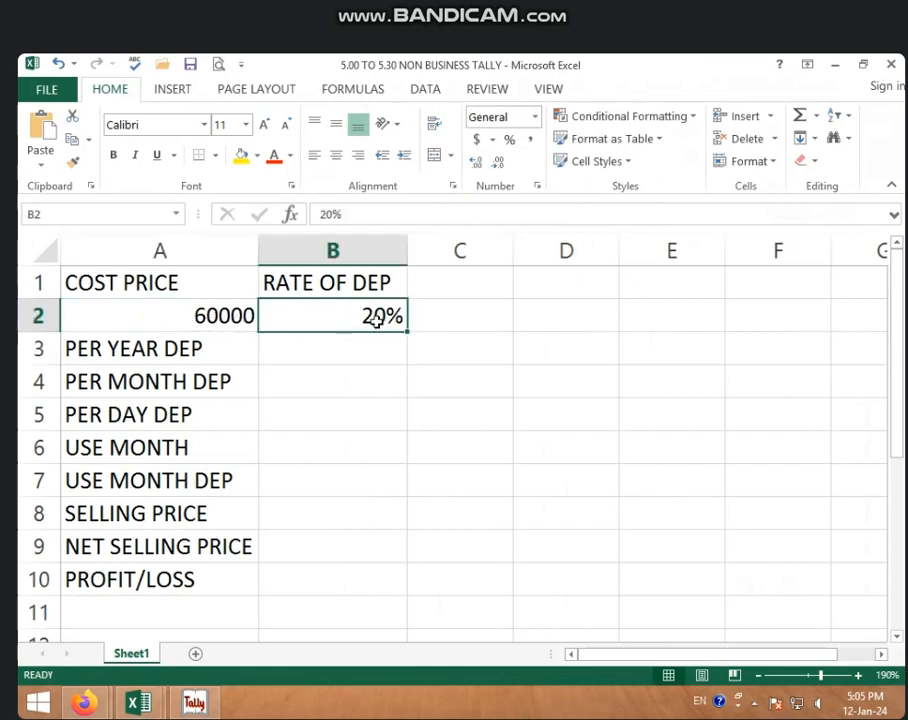
pyautogui.click(298, 355)
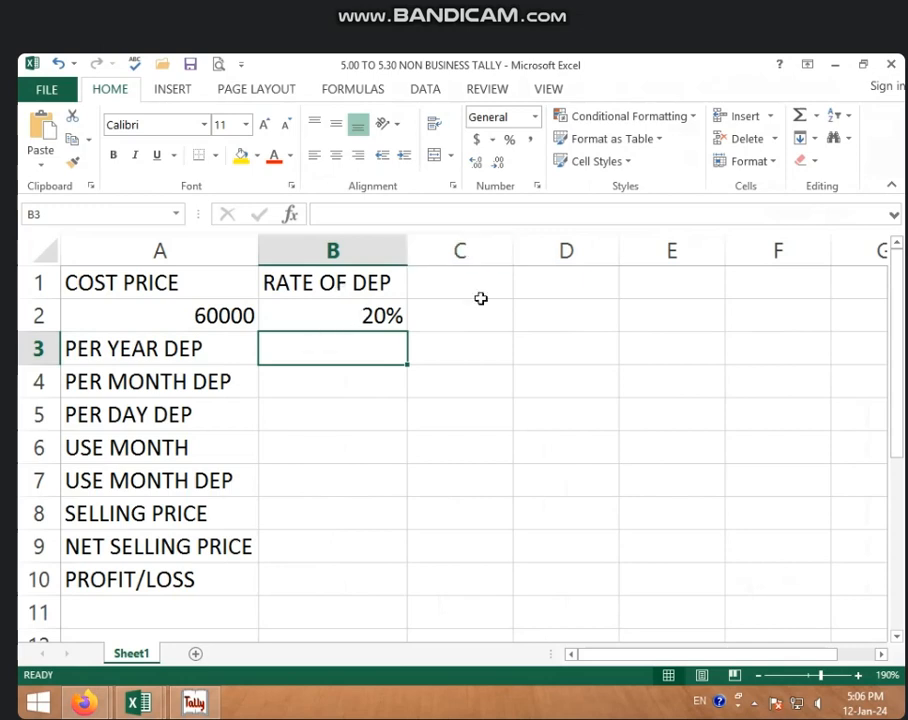
pyautogui.click(592, 281)
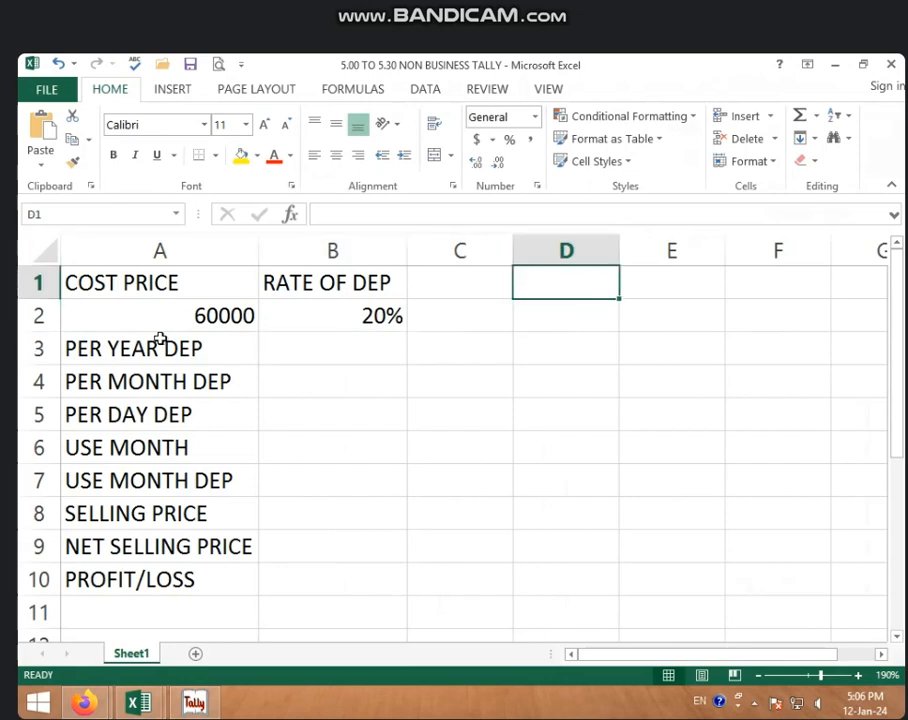
pyautogui.click(283, 349)
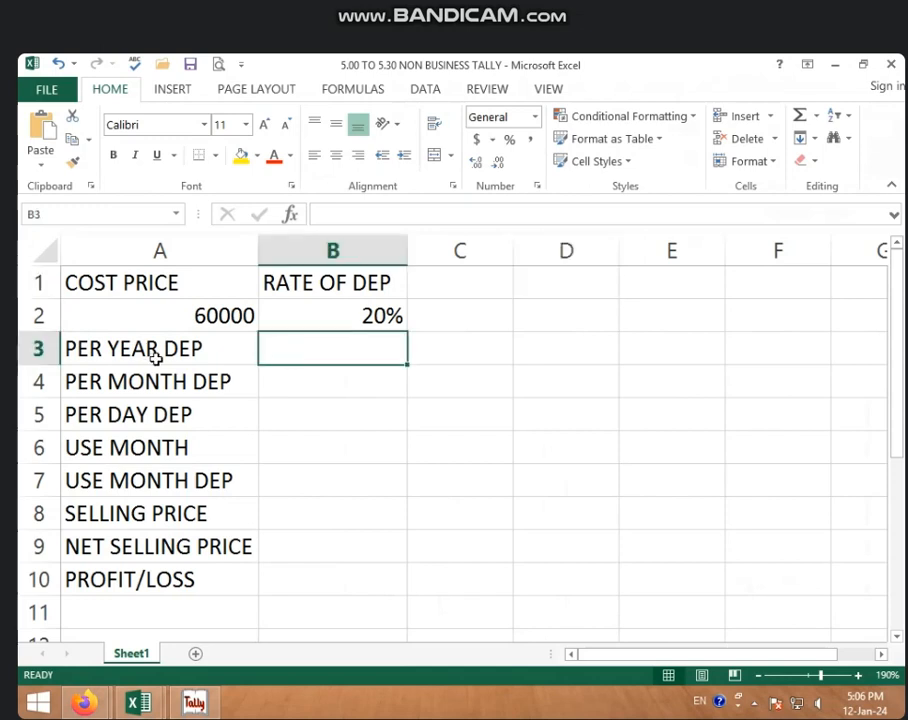
pyautogui.press('Down')
pyautogui.press('Down')
pyautogui.click(296, 358)
pyautogui.click(300, 391)
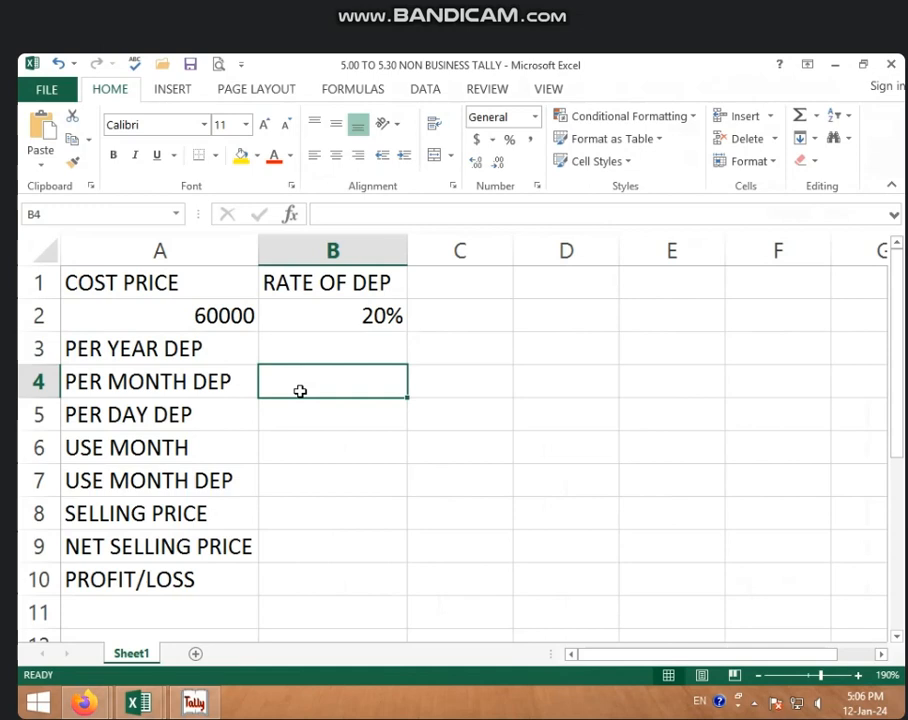
pyautogui.click(324, 401)
pyautogui.click(336, 393)
pyautogui.click(398, 358)
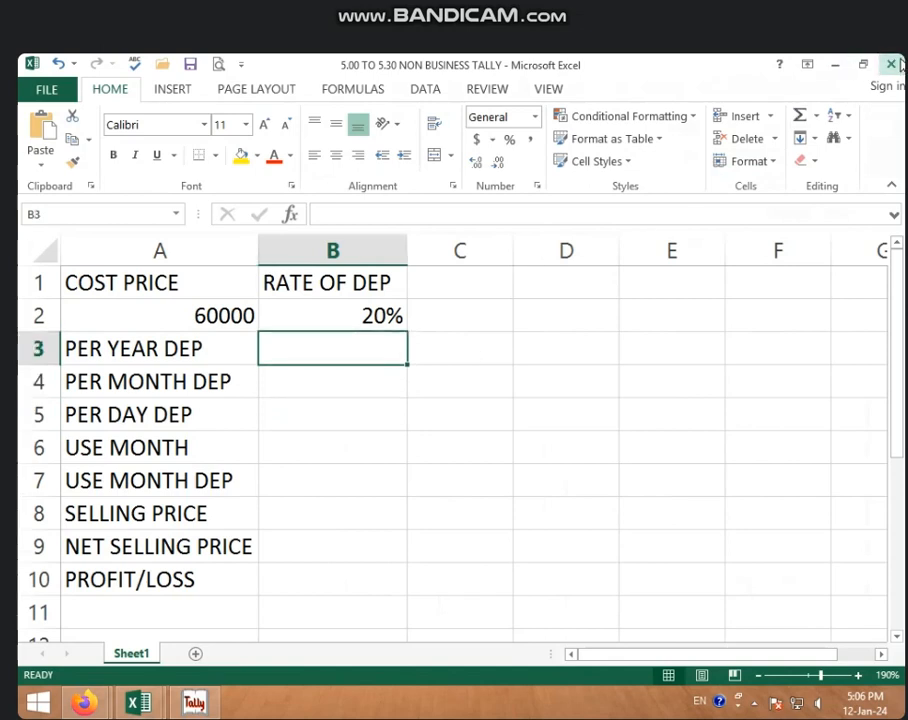
# Step: Close all open Excel workbooks, including DEP 2.xlsx, without saving their changes, and refresh the desktop
pyautogui.click(122, 713)
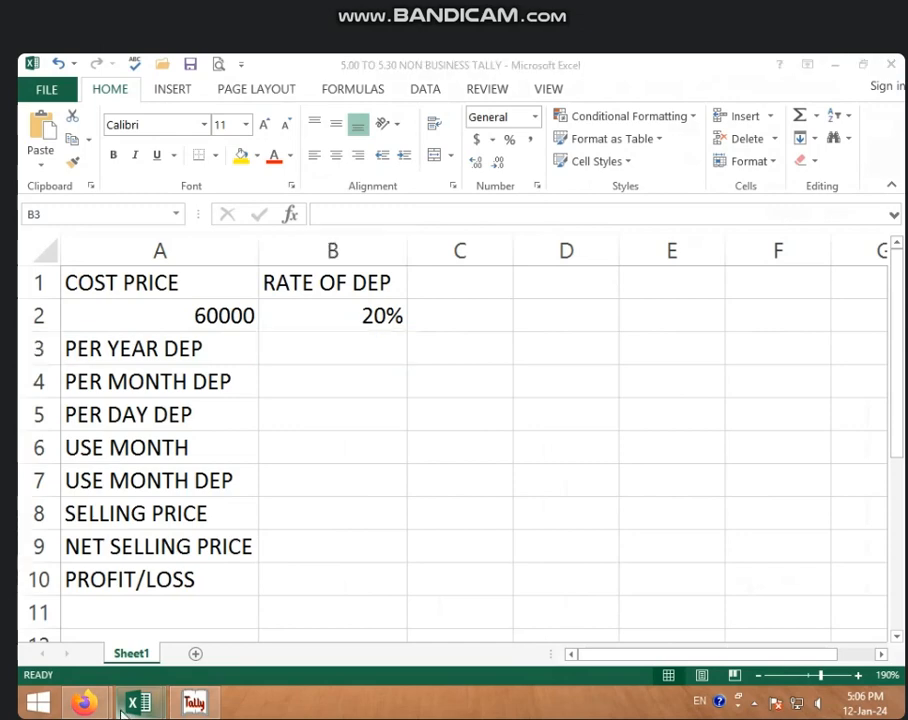
pyautogui.rightClick(122, 713)
pyautogui.click(158, 664)
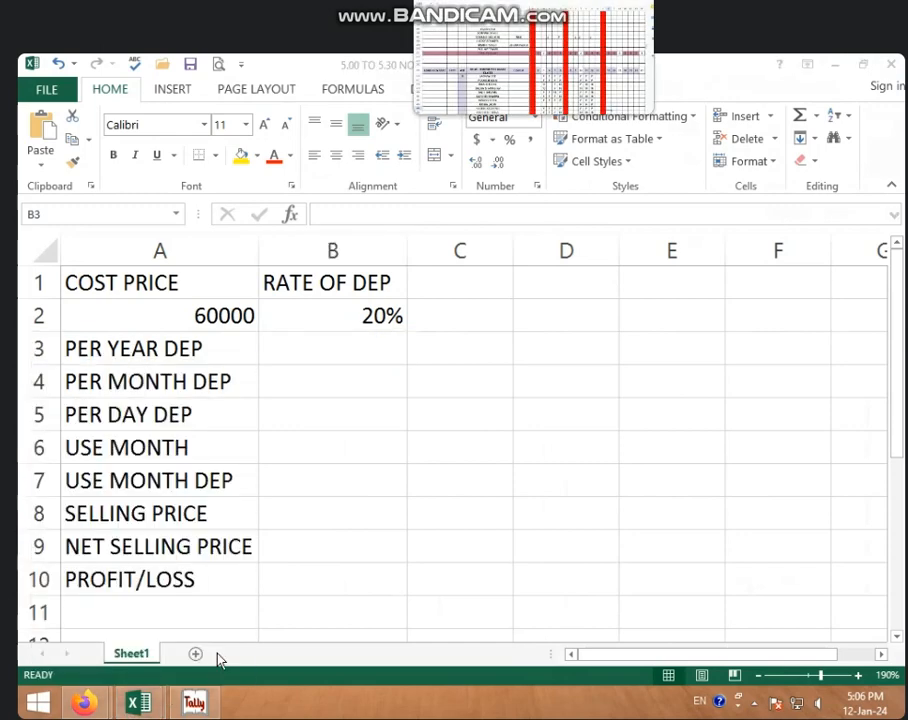
pyautogui.rightClick(140, 704)
pyautogui.click(146, 655)
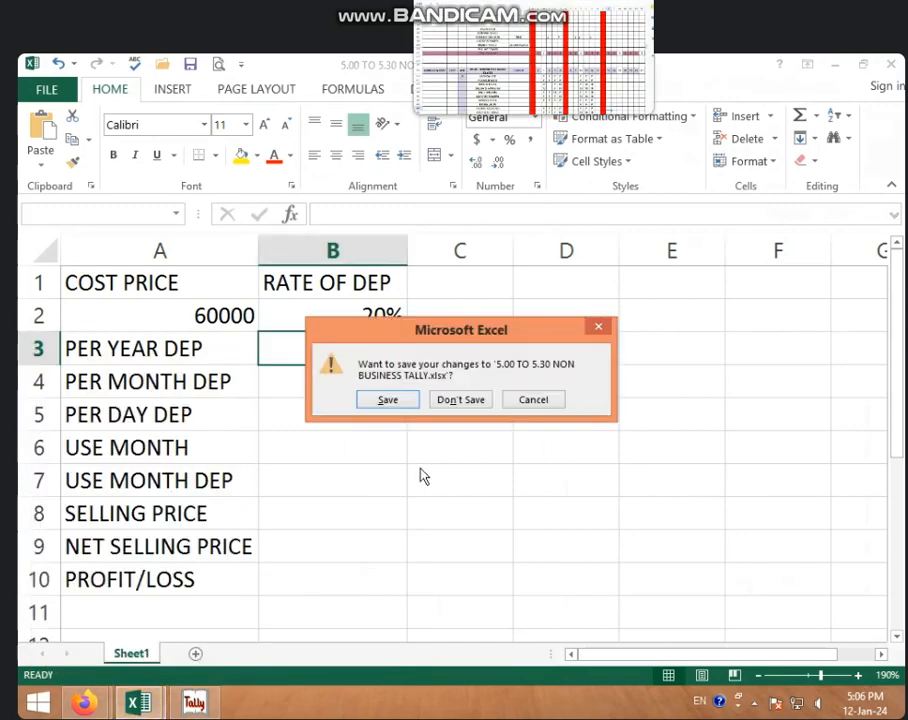
pyautogui.click(468, 399)
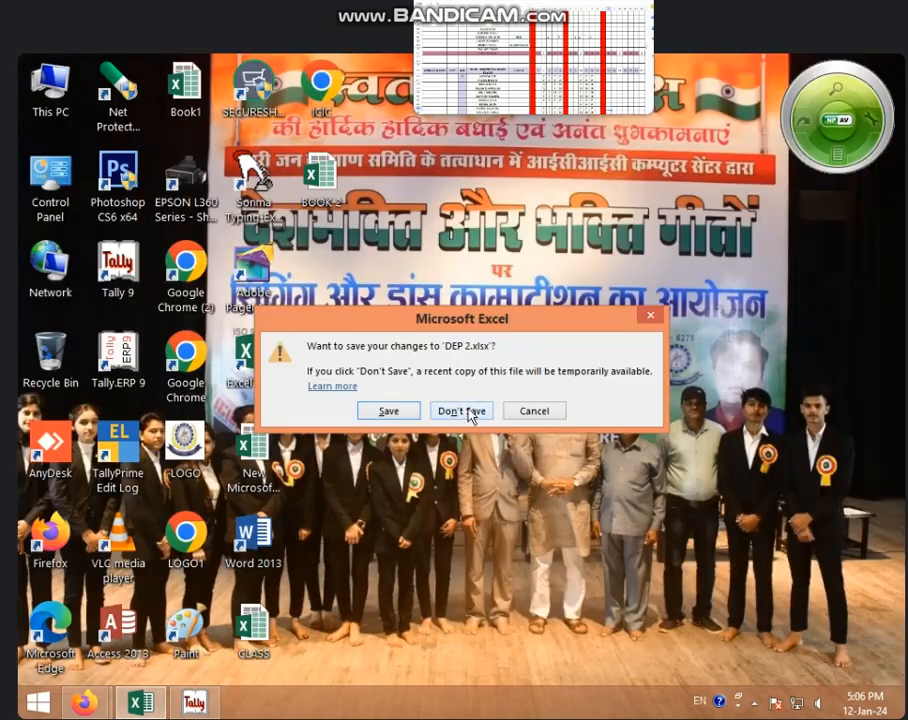
pyautogui.click(462, 411)
pyautogui.rightClick(467, 335)
pyautogui.rightClick(438, 343)
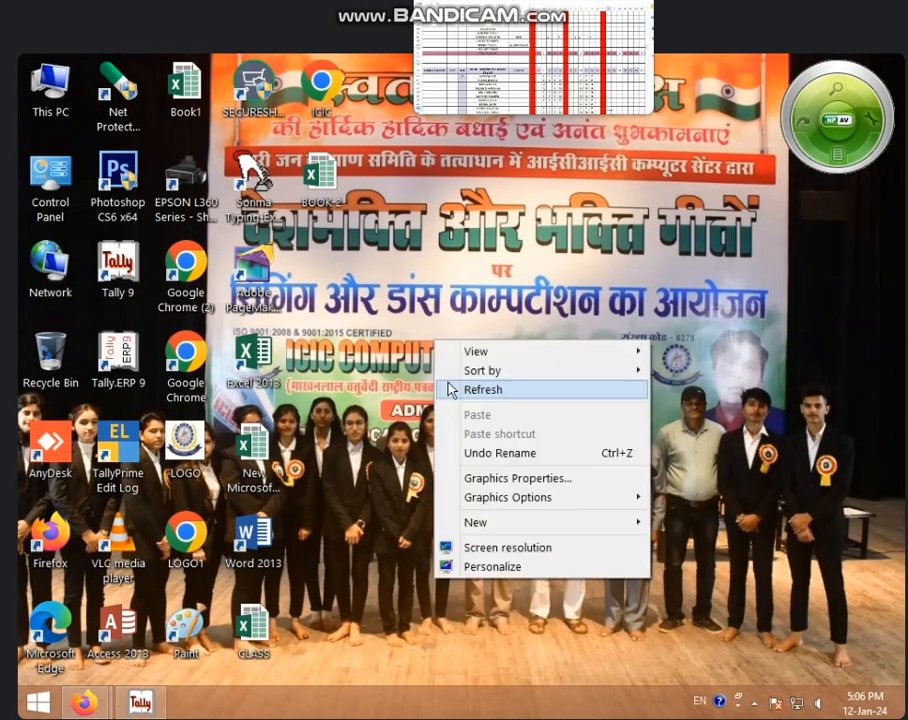
pyautogui.click(460, 388)
# Step: Restart Excel, reopen the recent workbook 5.00 TO 5.30 NON BUSINESS TALLY and maximize its window
pyautogui.doubleClick(266, 376)
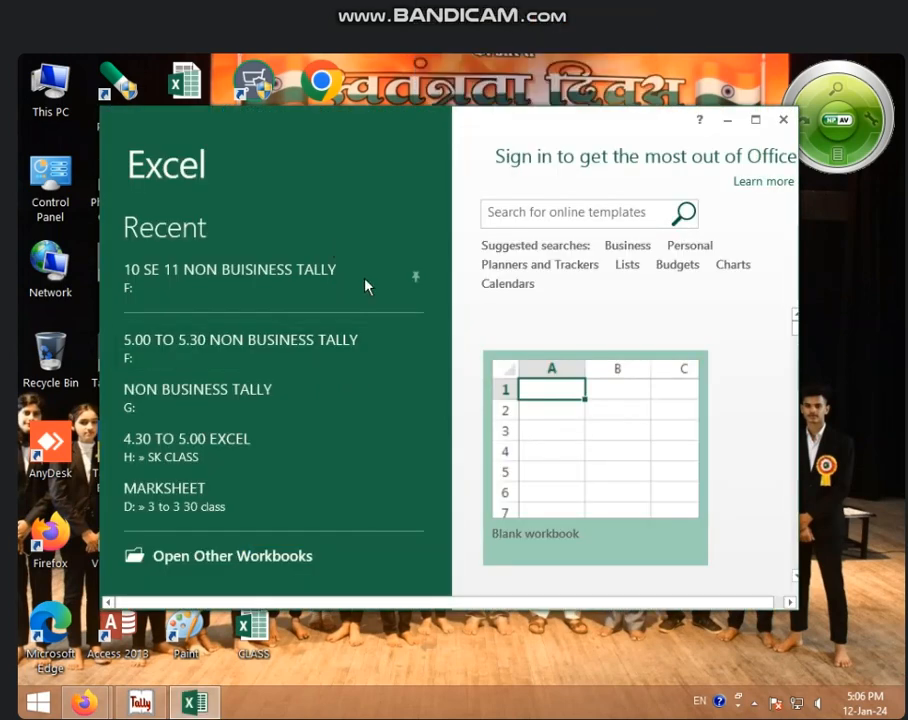
pyautogui.click(300, 362)
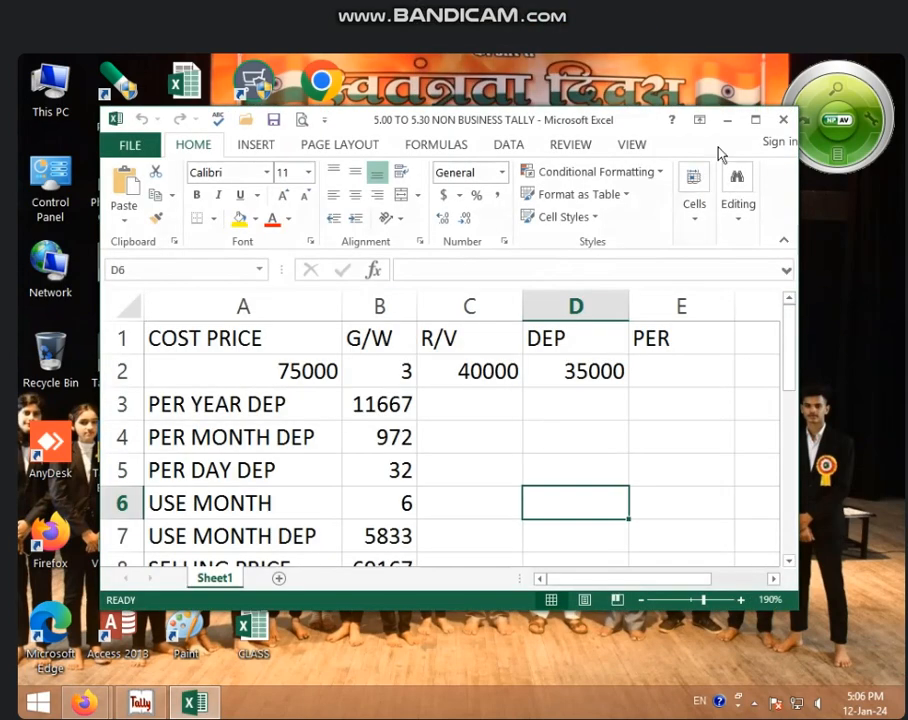
pyautogui.click(755, 119)
# Step: Clear the old values in A2:D2 and B3:B10 and the old headings in B1:E1
pyautogui.moveTo(240, 325); pyautogui.dragTo(490, 314)
pyautogui.press('Delete')
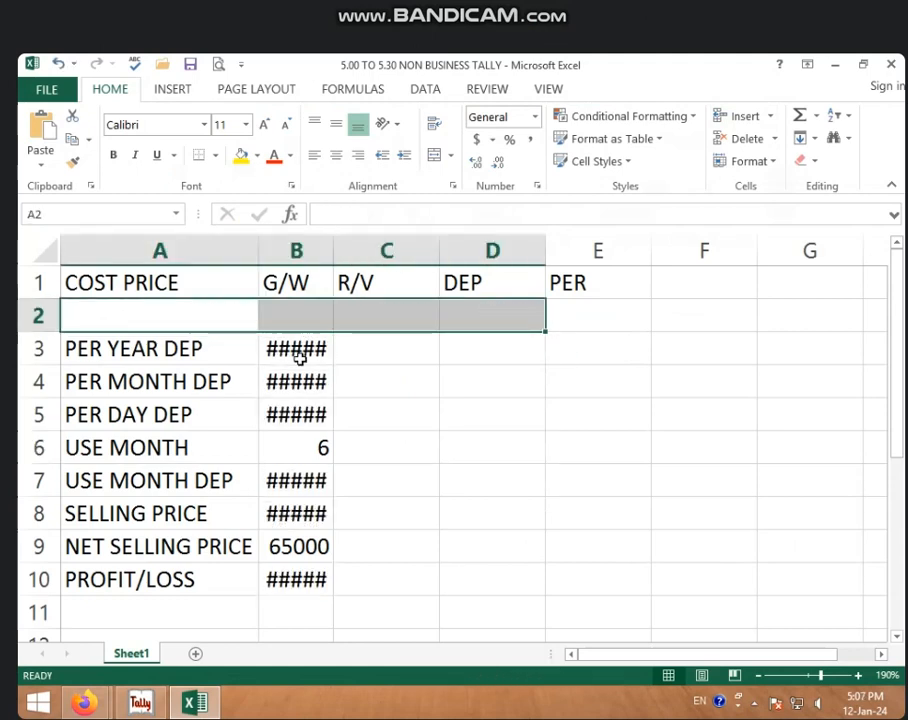
pyautogui.moveTo(300, 354); pyautogui.dragTo(300, 580)
pyautogui.press('Delete')
pyautogui.moveTo(321, 286); pyautogui.dragTo(553, 282)
pyautogui.press('Delete')
# Step: Widen column B and enter the heading RATE OF DEP in B1
pyautogui.click(313, 287)
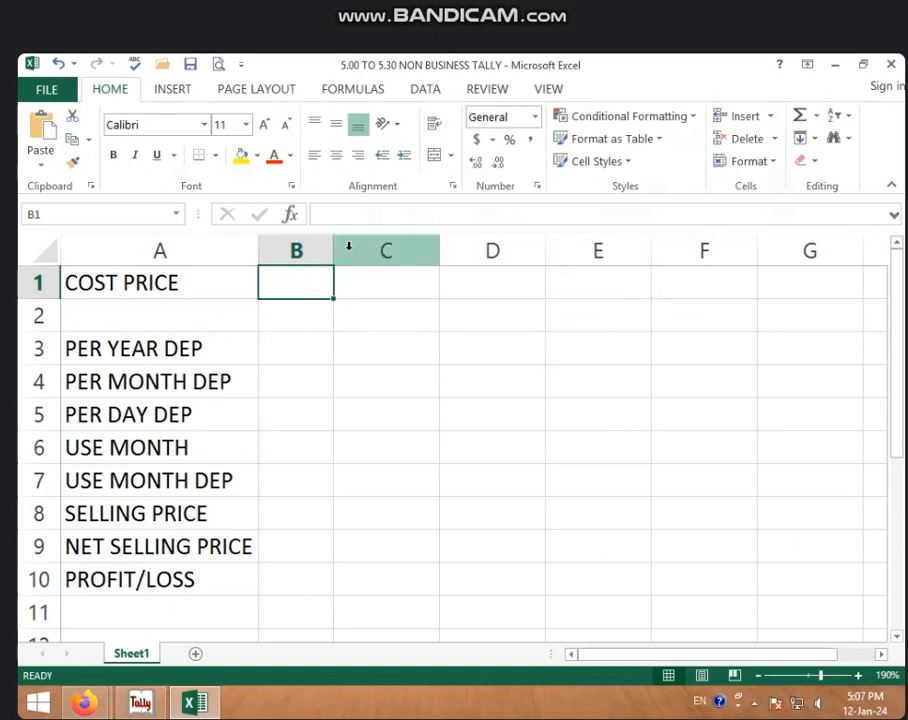
pyautogui.moveTo(333, 247); pyautogui.dragTo(404, 244)
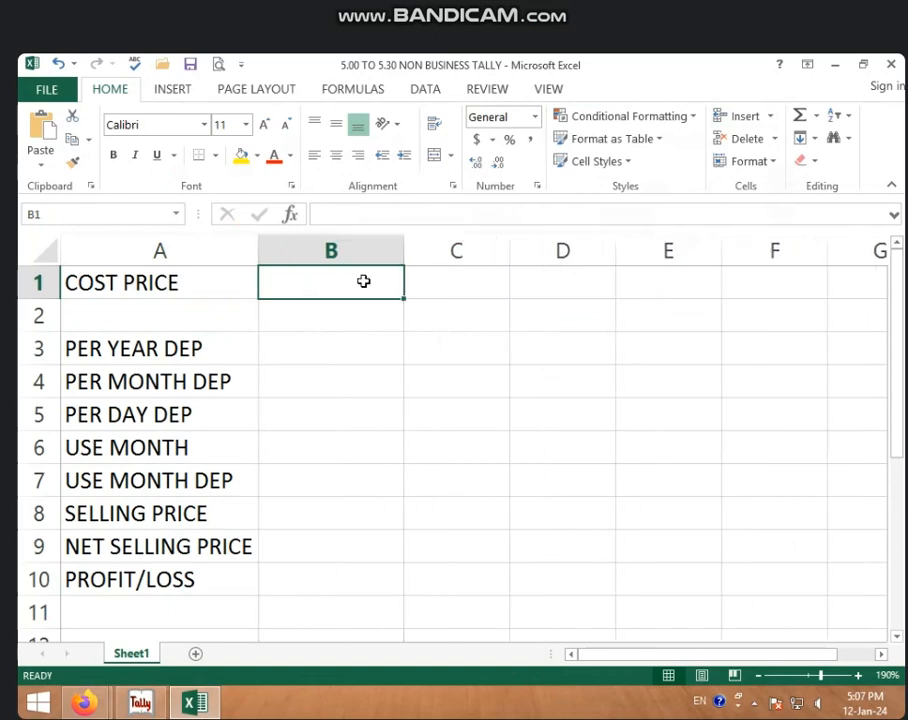
pyautogui.write('RA')
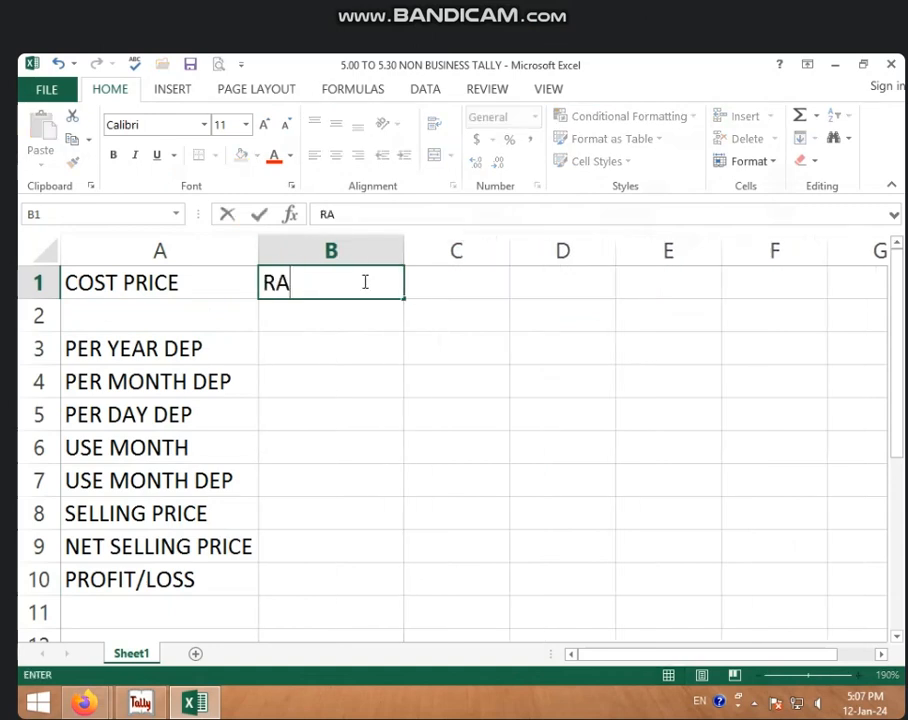
pyautogui.write('TE OF DEP')
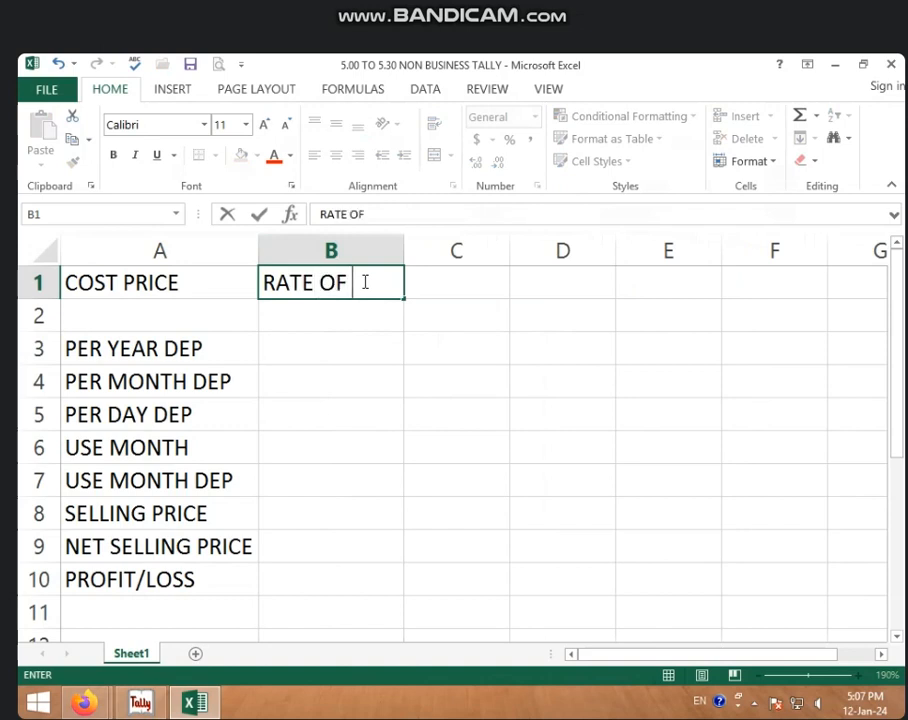
# Step: Enter a cost price of 60000 in A2 and a percentage-formatted depreciation rate of 20% in B2
pyautogui.click(214, 323)
pyautogui.write('60000')
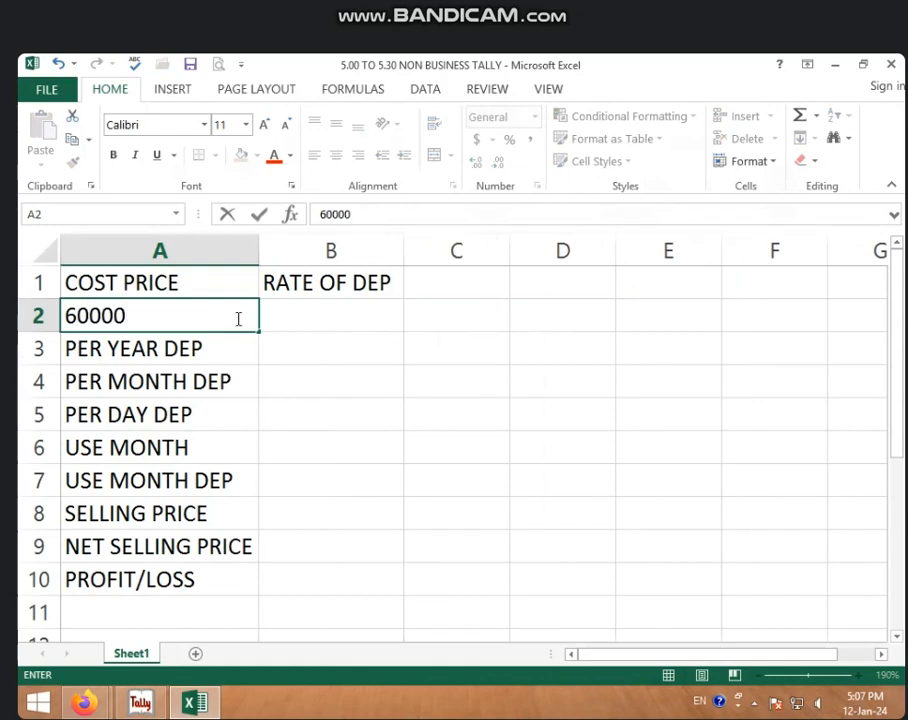
pyautogui.click(296, 308)
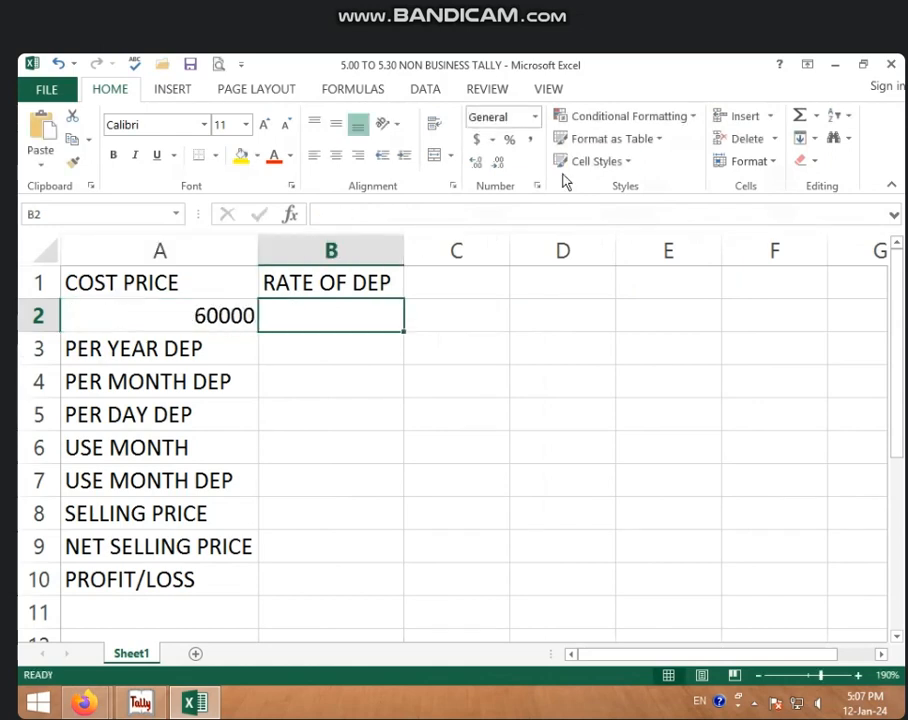
pyautogui.click(510, 140)
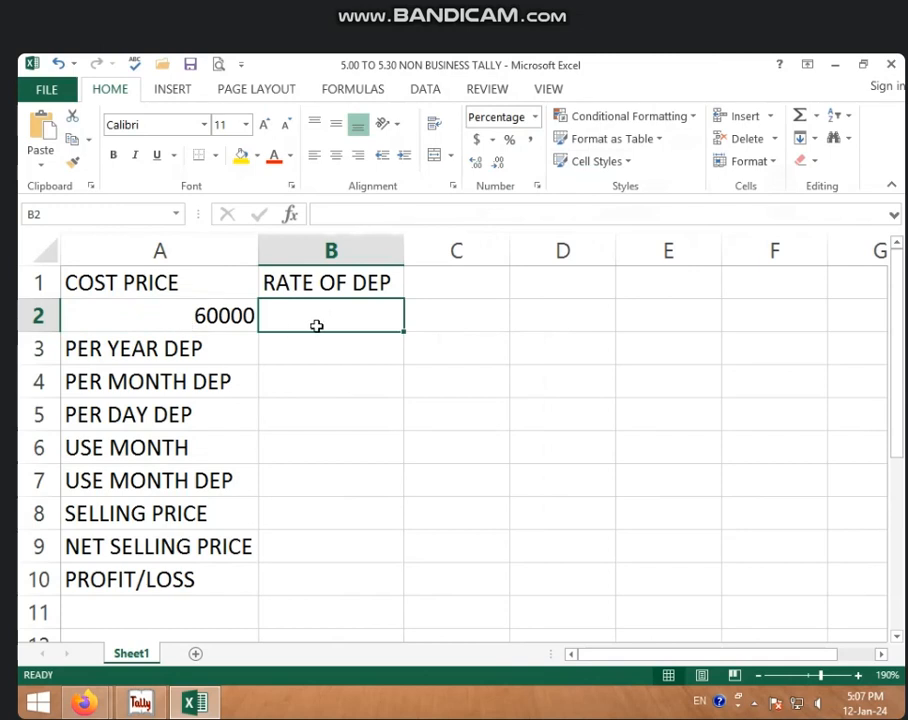
pyautogui.write('20')
pyautogui.press('Return')
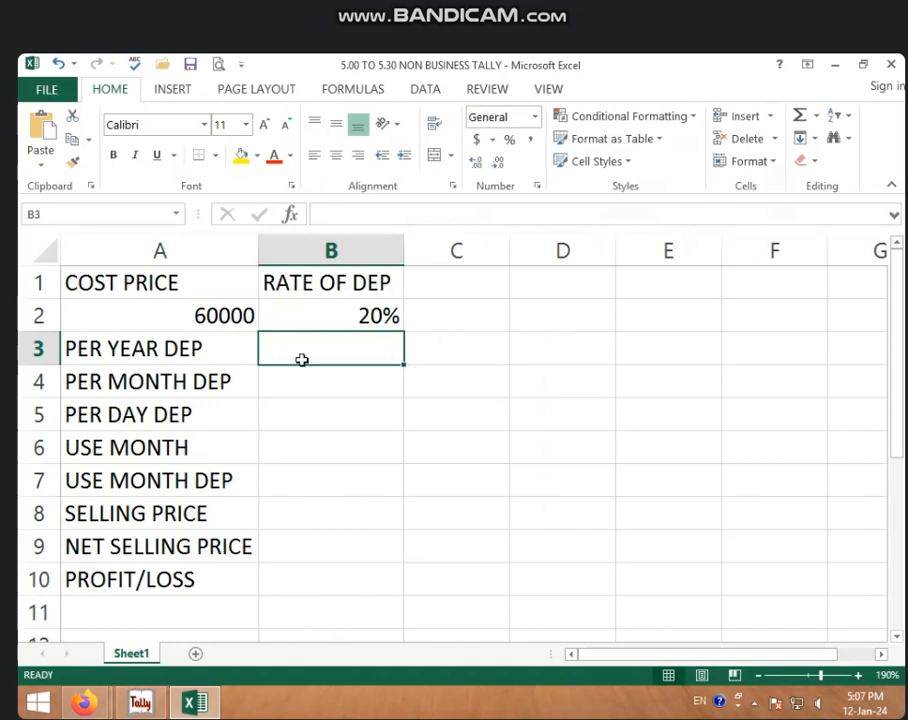
# Step: Calculate the yearly depreciation in B3 with the formula =A2*B2
pyautogui.write('=')
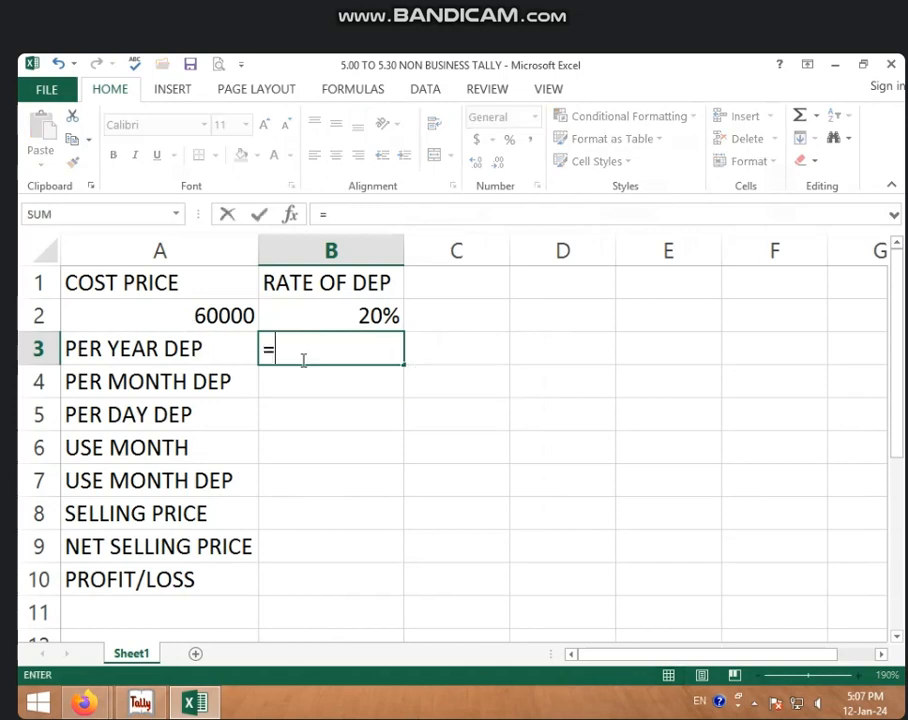
pyautogui.click(236, 308)
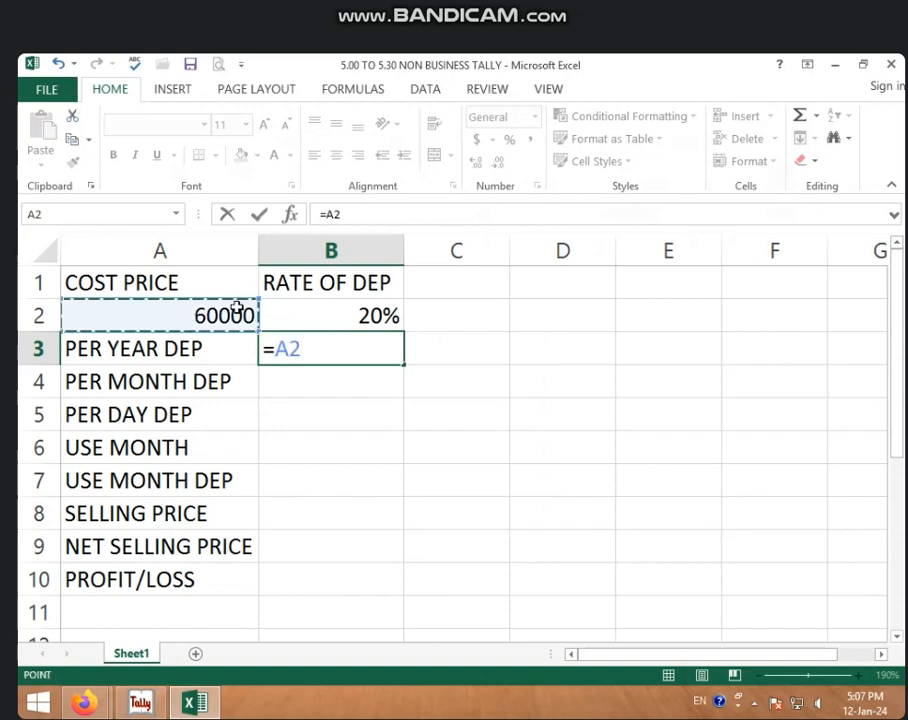
pyautogui.write('*')
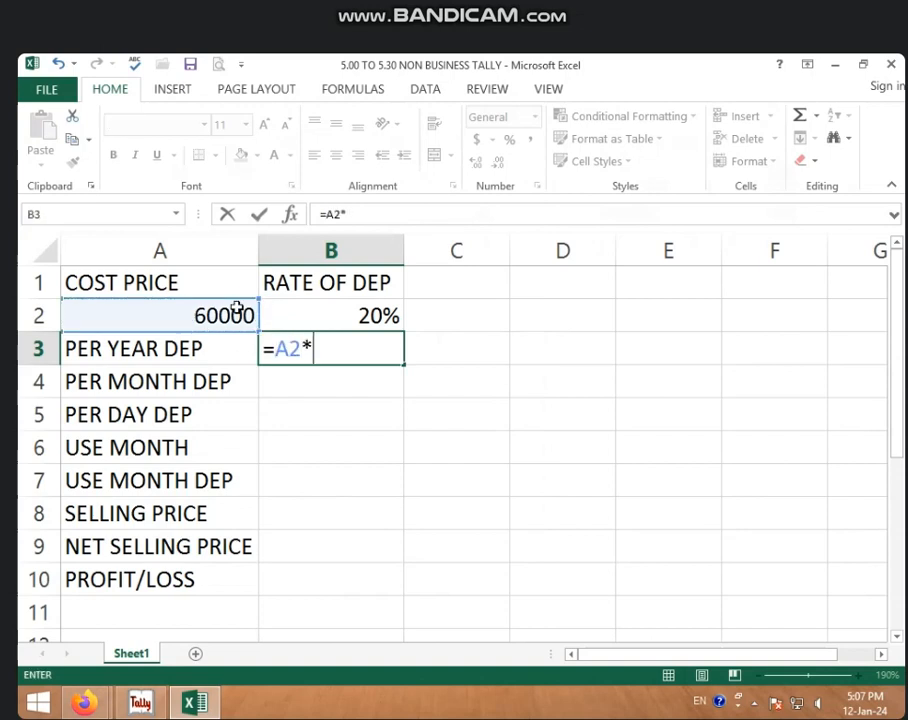
pyautogui.click(308, 316)
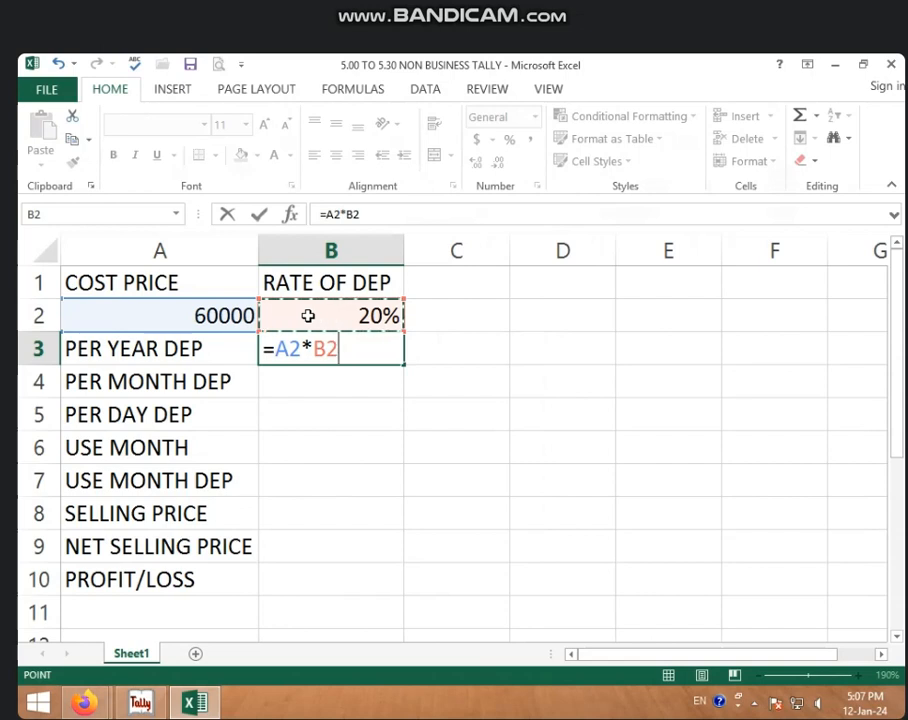
pyautogui.hotkey('ctrl', 'Return')
pyautogui.press('Return')
pyautogui.click(304, 345)
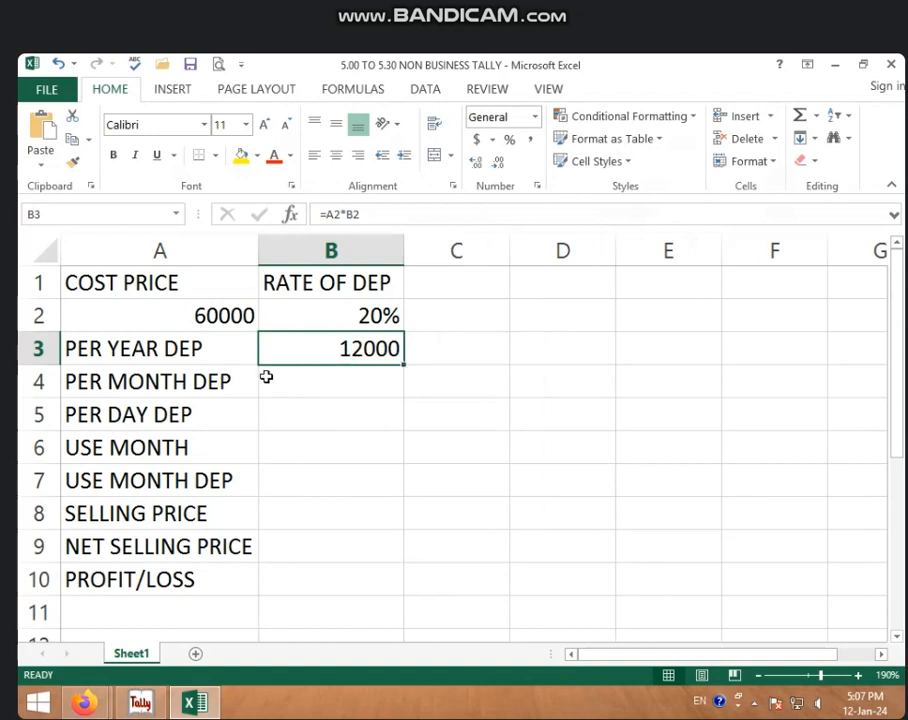
# Step: Calculate the monthly depreciation in B4 with the formula =B3/12
pyautogui.click(310, 373)
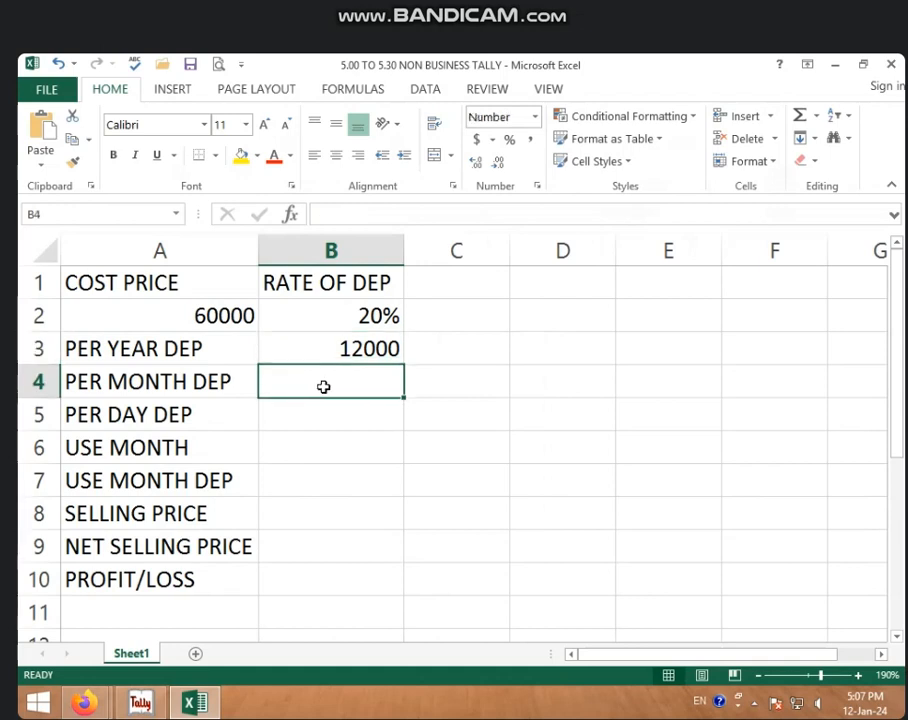
pyautogui.click(320, 347)
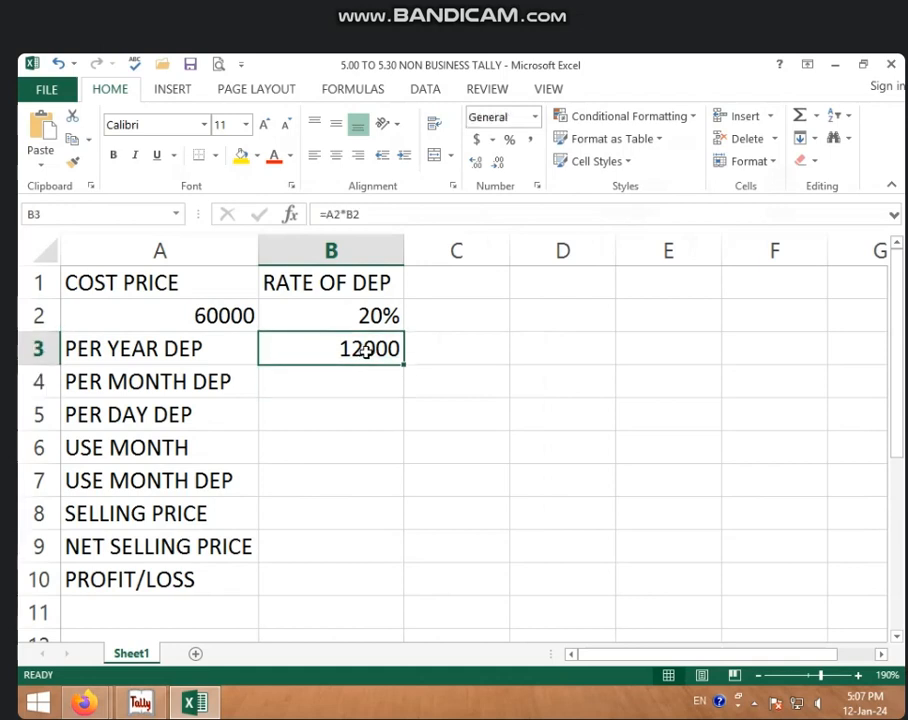
pyautogui.click(352, 373)
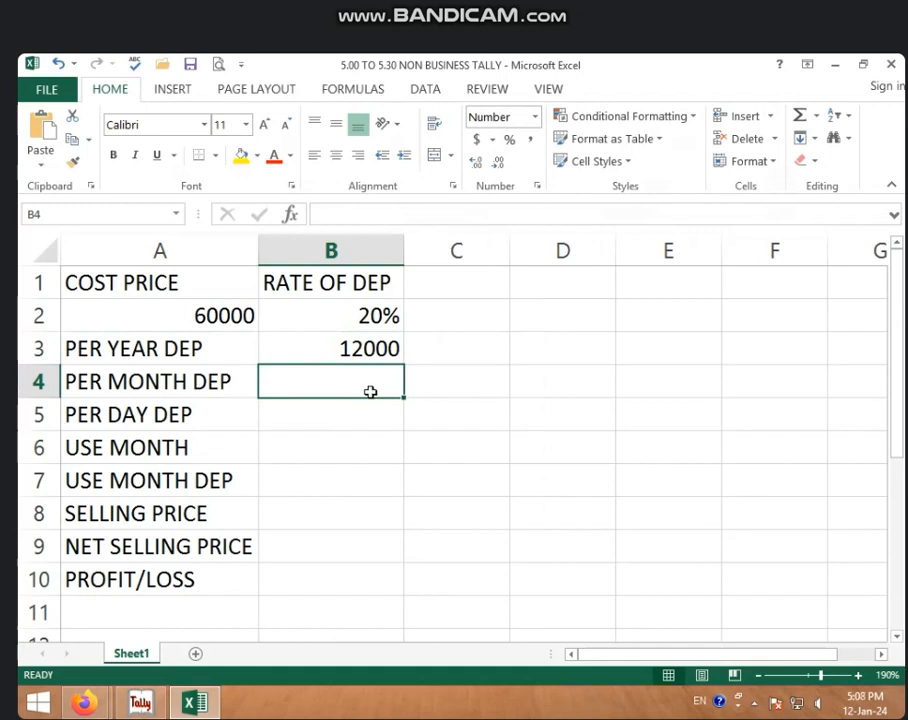
pyautogui.write('=')
pyautogui.click(339, 343)
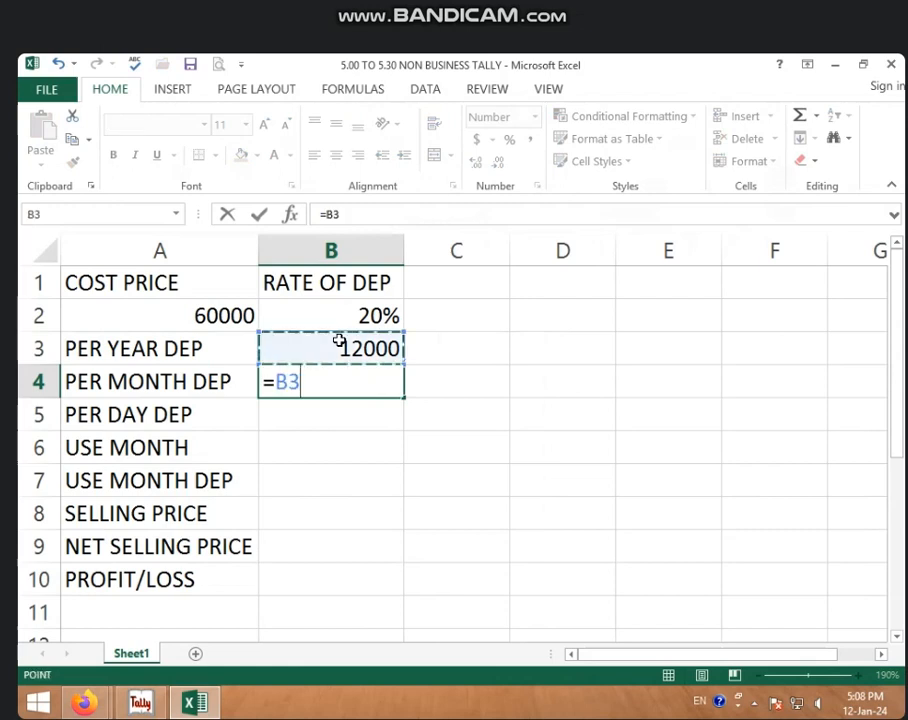
pyautogui.write('/')
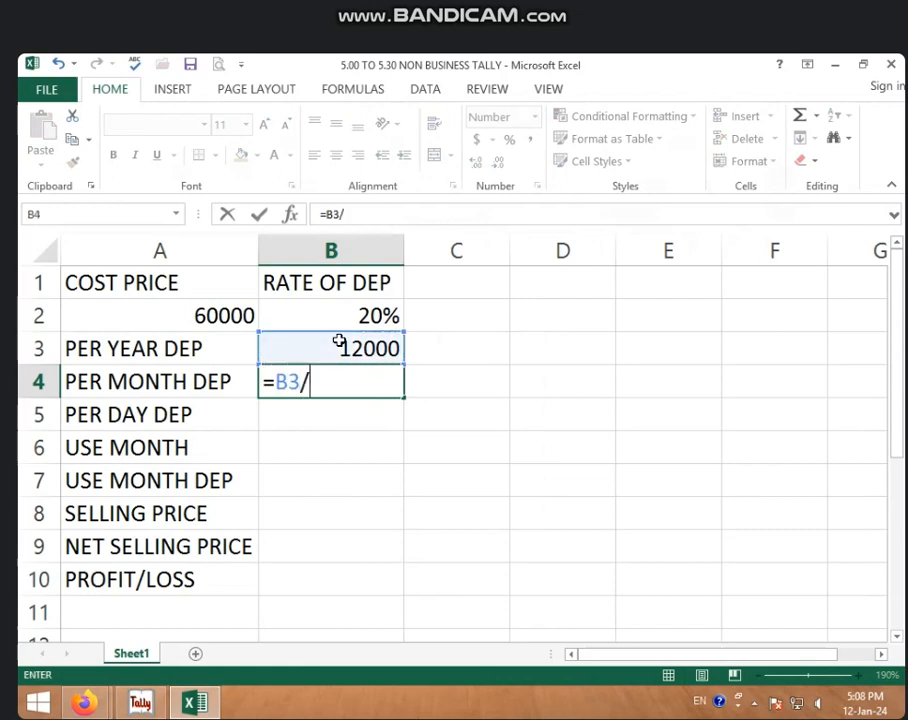
pyautogui.write('12')
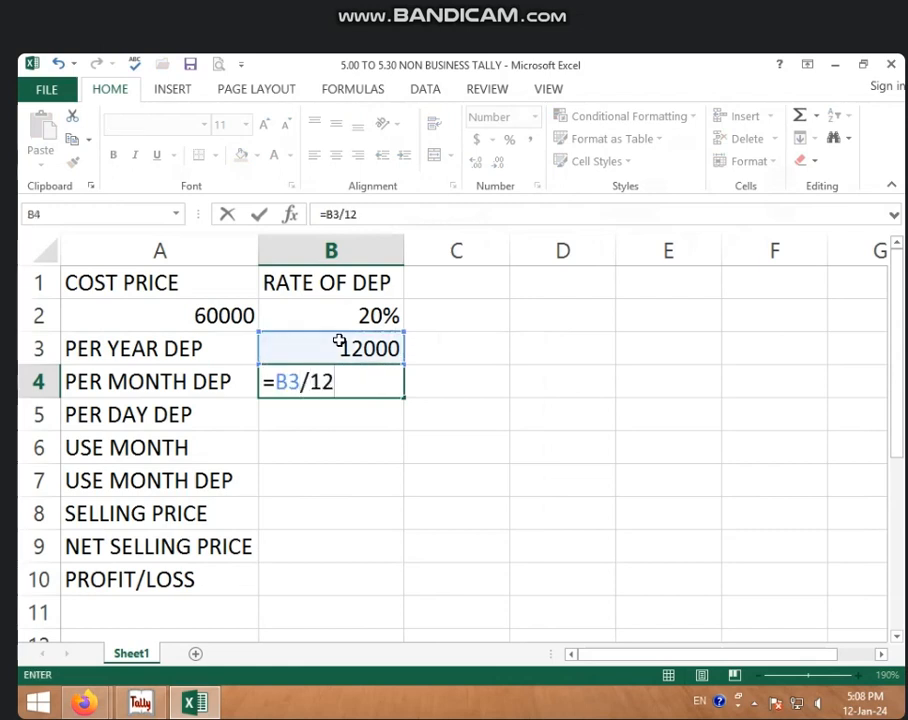
pyautogui.press('Return')
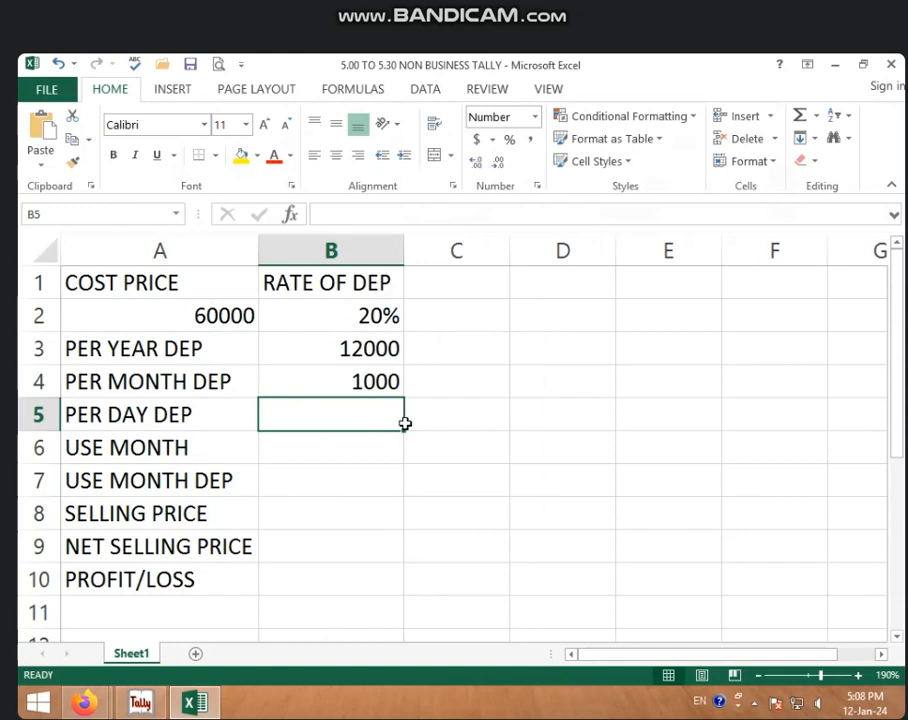
# Step: Calculate the daily depreciation in B5 with the formula =B3/365 and review the yearly, monthly and daily formulas
pyautogui.write('=')
pyautogui.click(365, 341)
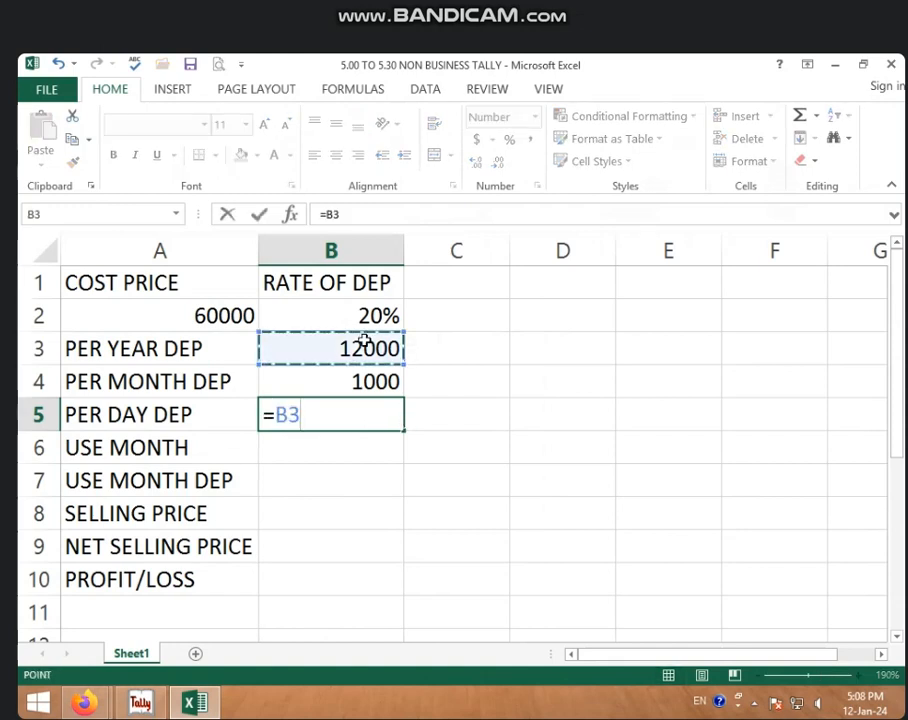
pyautogui.write('/')
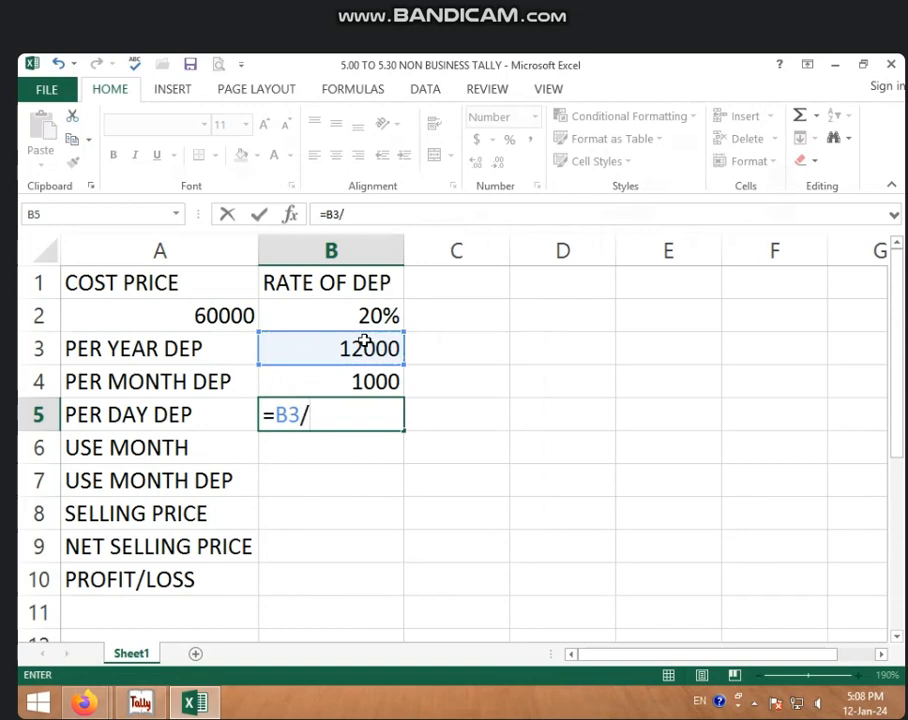
pyautogui.write('365')
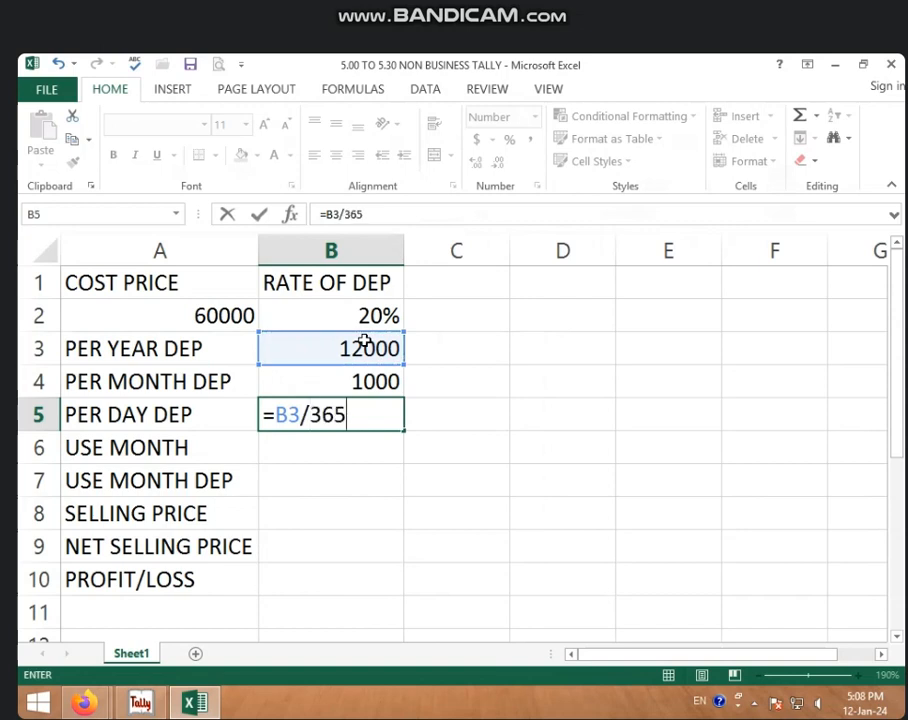
pyautogui.press('Return')
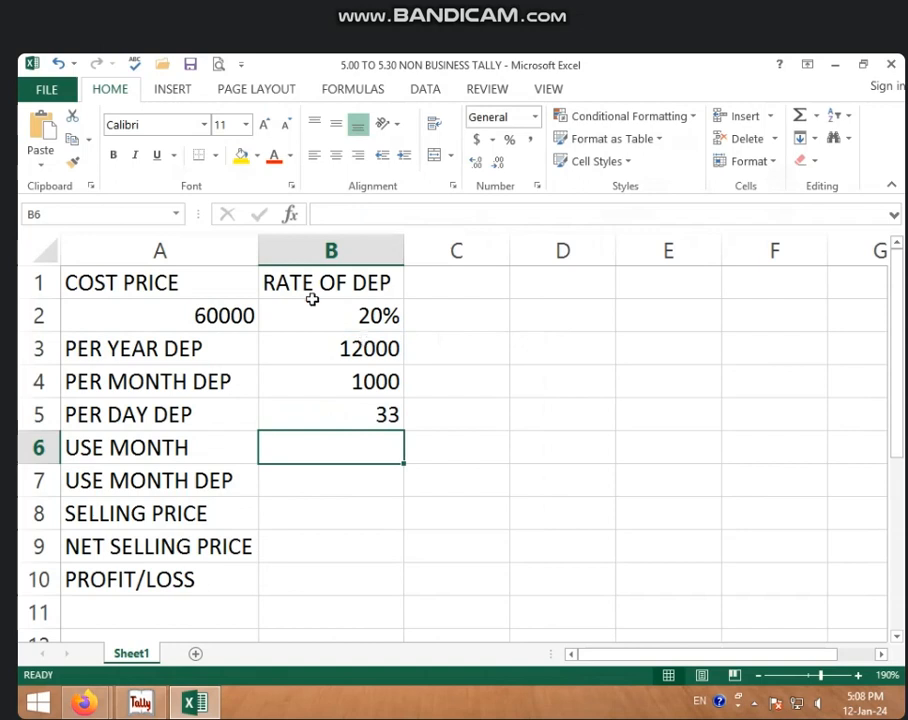
pyautogui.click(310, 347)
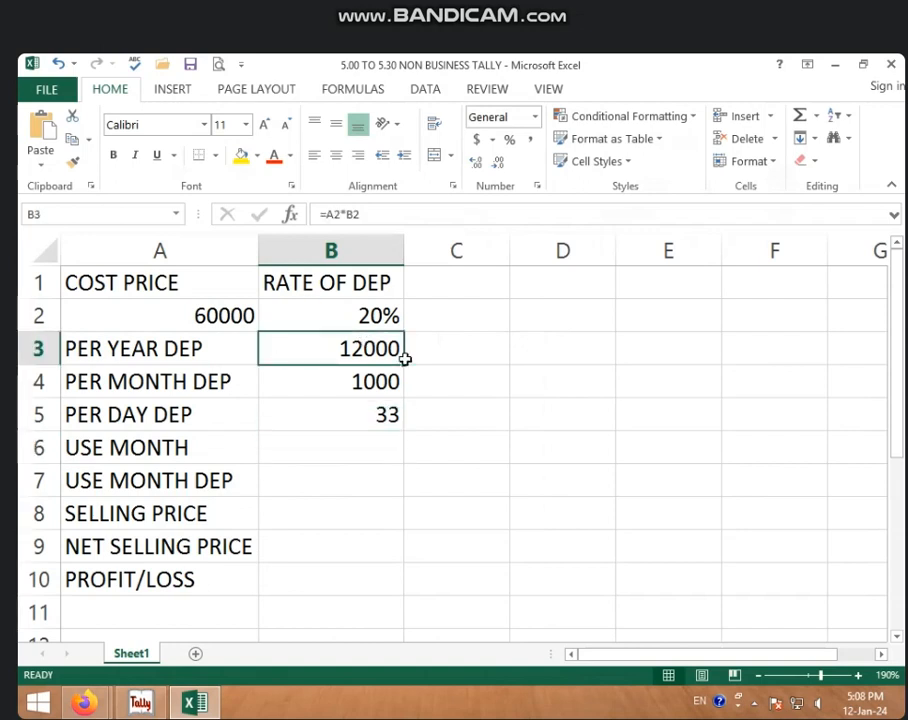
pyautogui.click(340, 385)
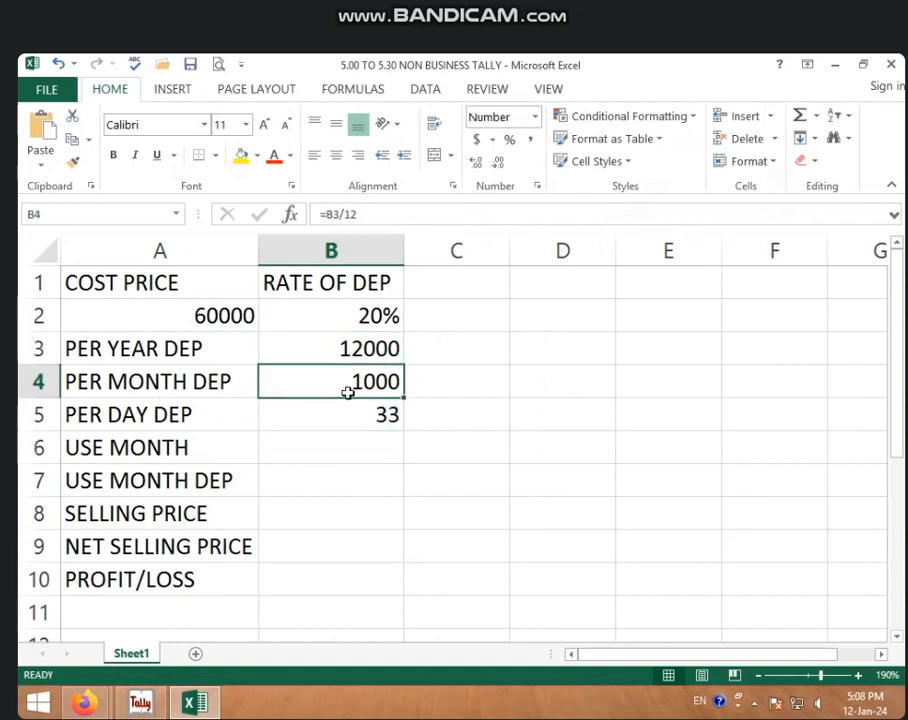
pyautogui.click(353, 410)
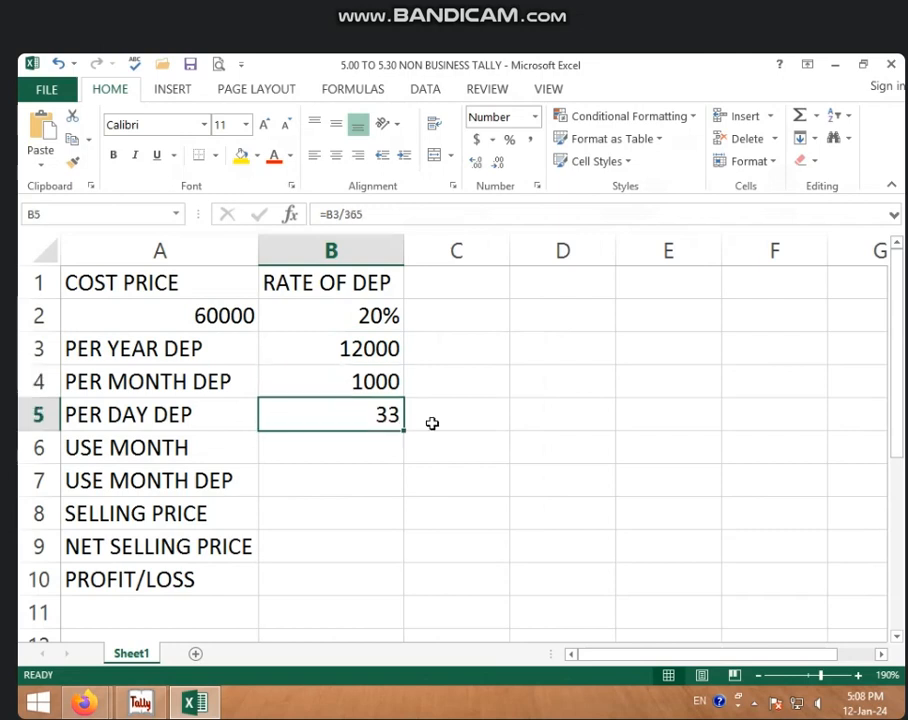
# Step: Enter 10 as the number of months used in B6
pyautogui.click(215, 446)
pyautogui.click(330, 448)
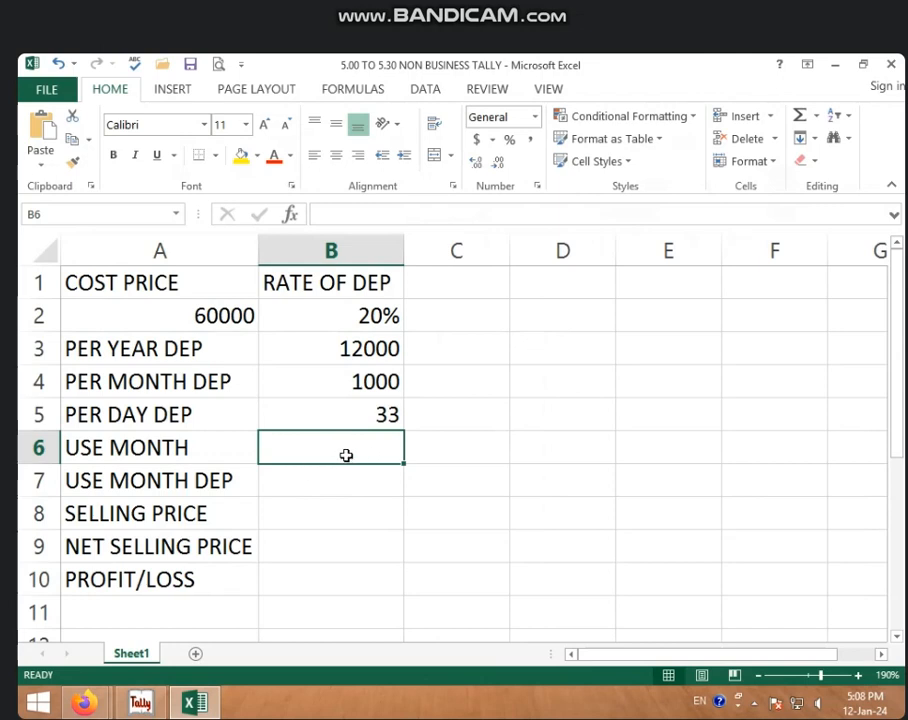
pyautogui.write('10')
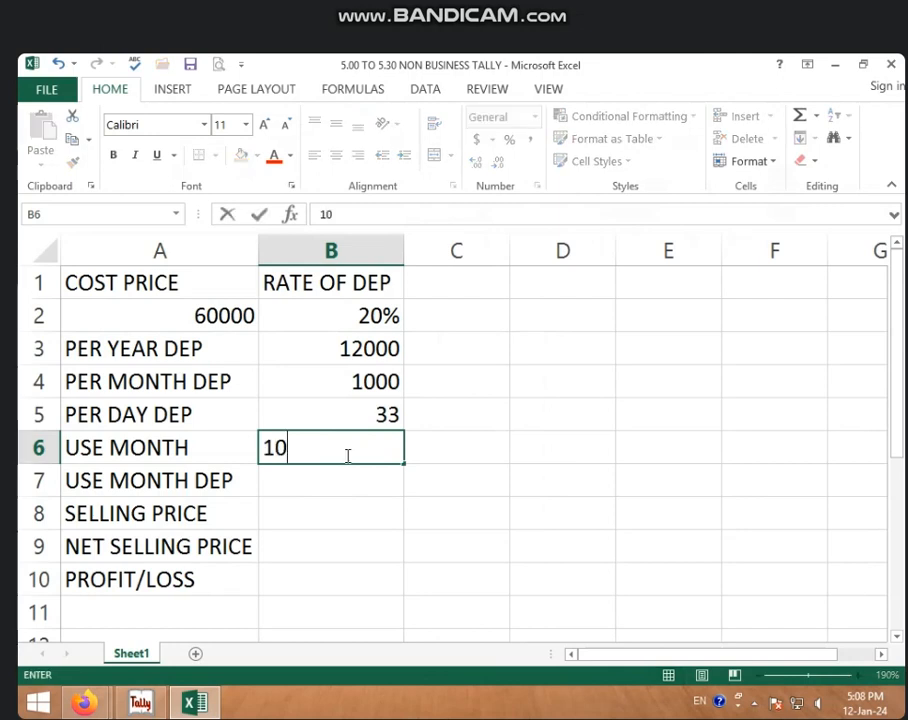
pyautogui.press('Return')
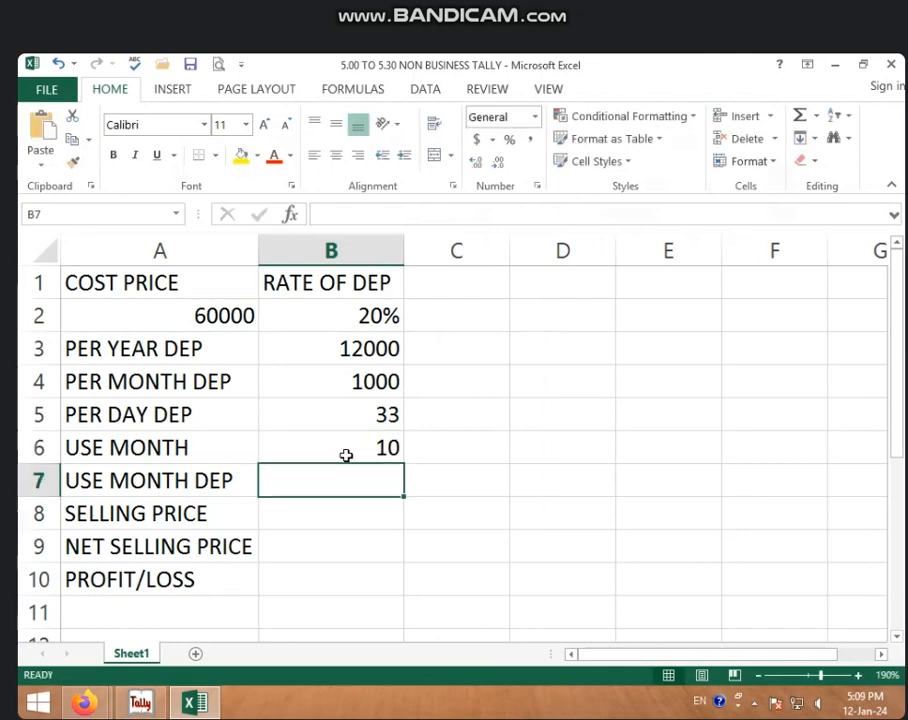
pyautogui.click(347, 448)
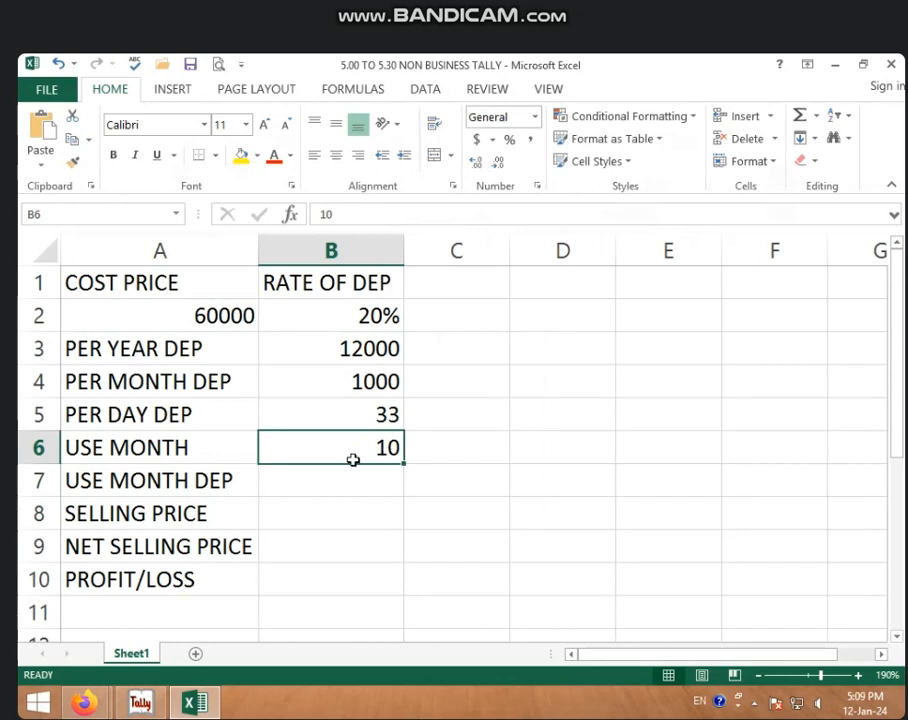
# Step: Calculate the depreciation for the months used in B7 with the formula =B4*B6 and check the formula
pyautogui.click(320, 480)
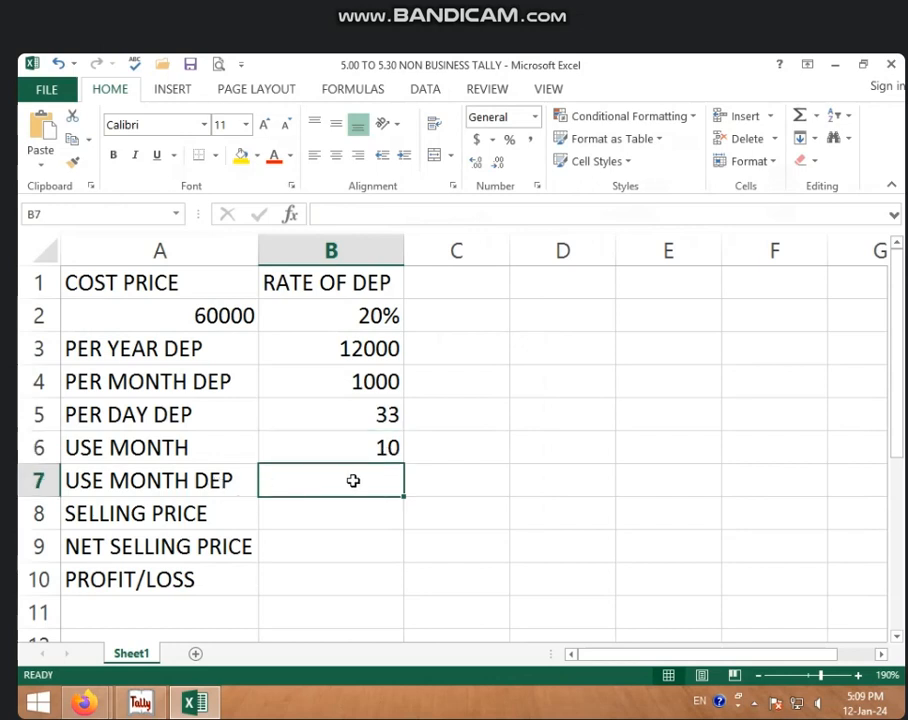
pyautogui.write('=')
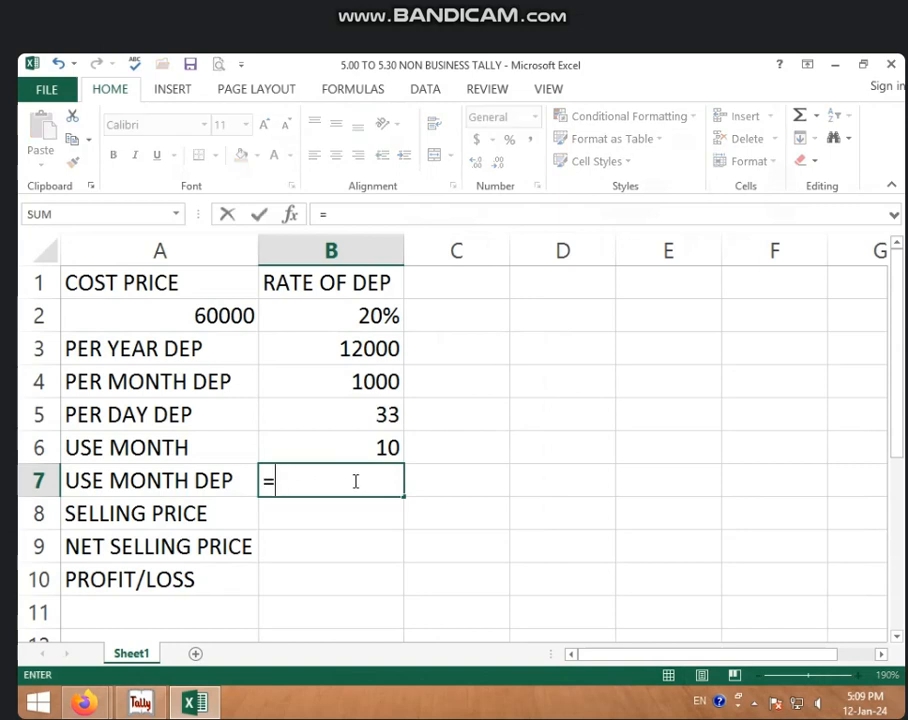
pyautogui.click(332, 388)
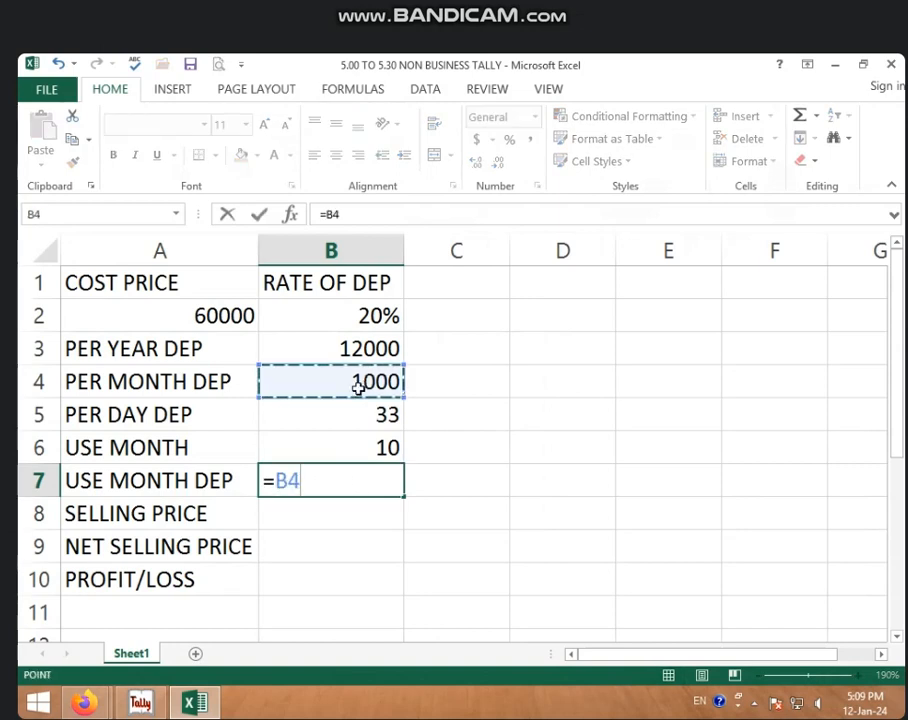
pyautogui.write('*')
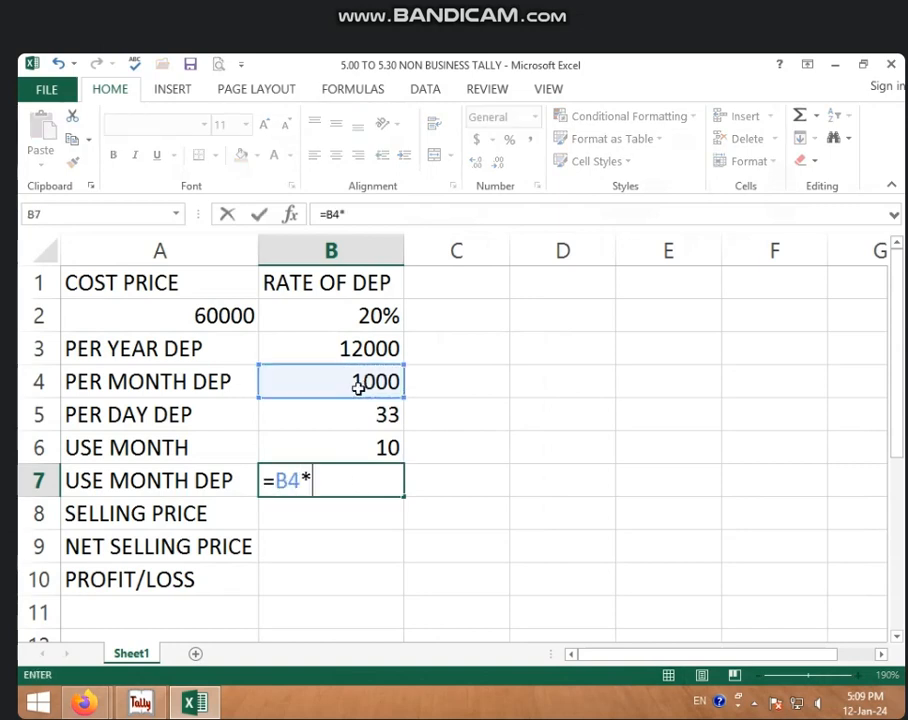
pyautogui.click(350, 452)
pyautogui.press('Return')
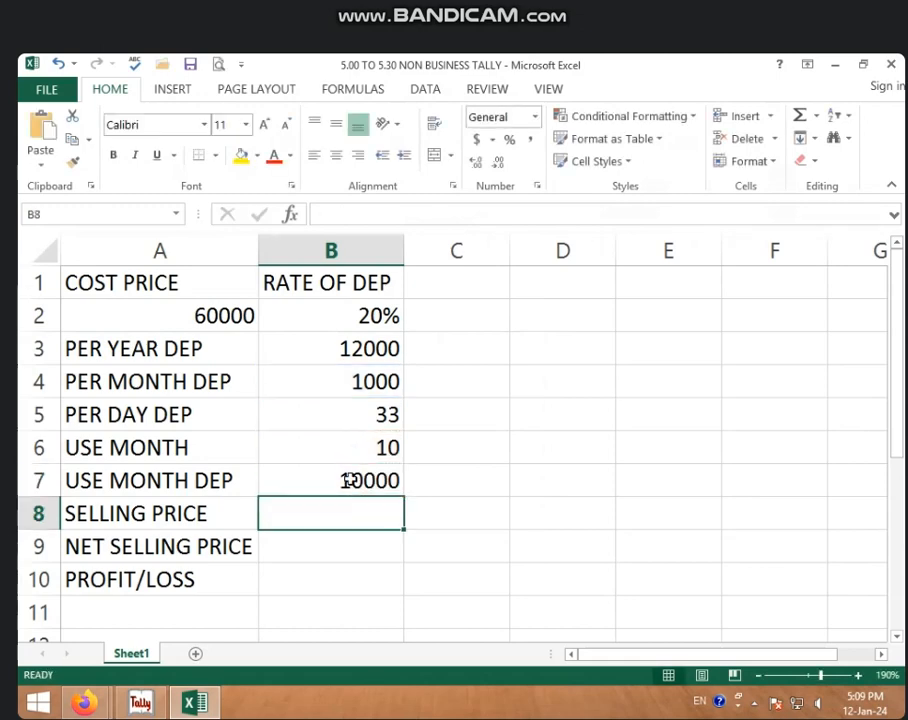
pyautogui.click(352, 480)
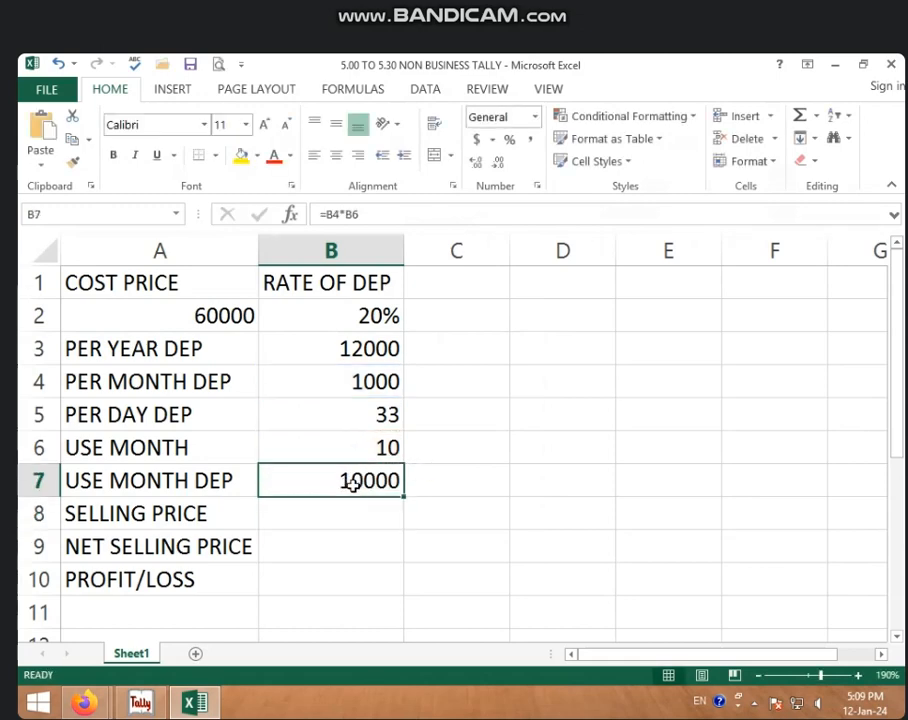
# Step: Clear the months-used value in B6 and the depreciation formula in B7
pyautogui.click(330, 453)
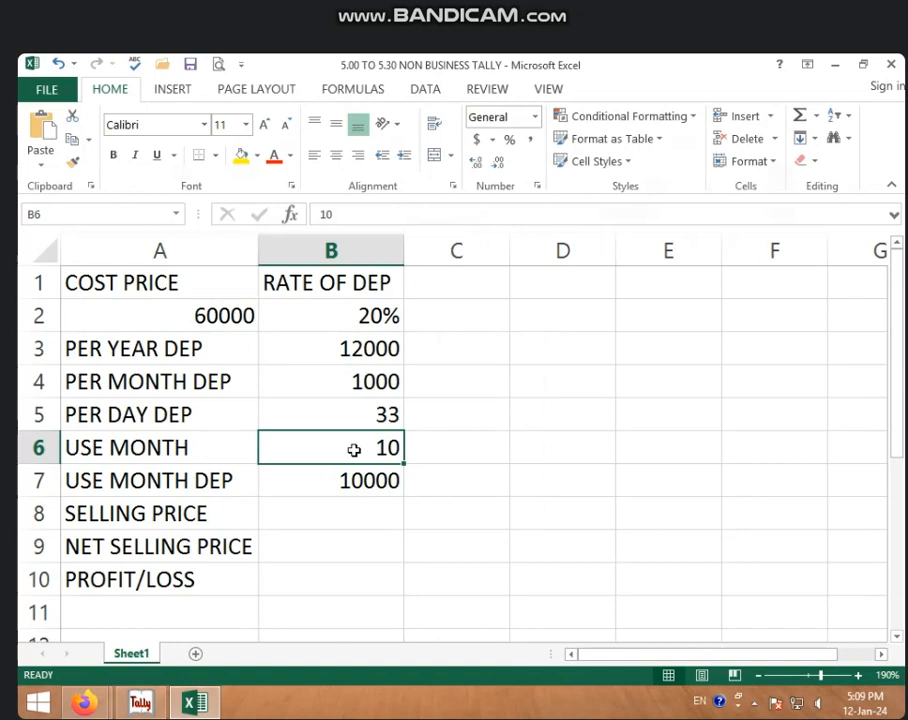
pyautogui.press('BackSpace')
pyautogui.press('Return')
pyautogui.press('BackSpace')
pyautogui.press('Return')
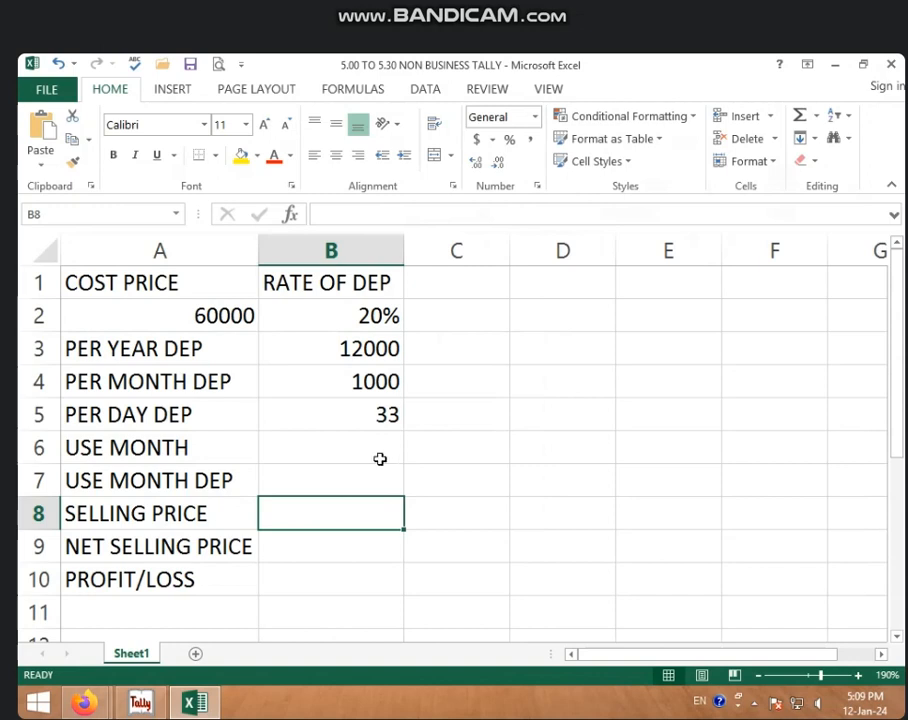
# Step: Change the label in A6 to USE DAY
pyautogui.click(214, 454)
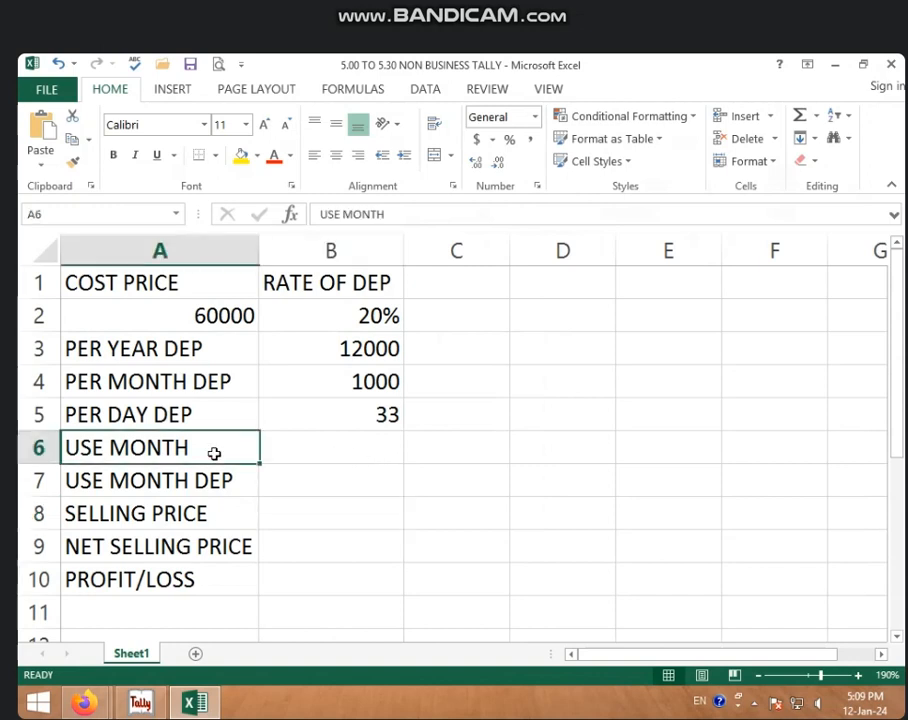
pyautogui.doubleClick(202, 454)
pyautogui.press('BackSpace')
pyautogui.press('BackSpace')
pyautogui.press('BackSpace')
pyautogui.press('BackSpace')
pyautogui.press('BackSpace')
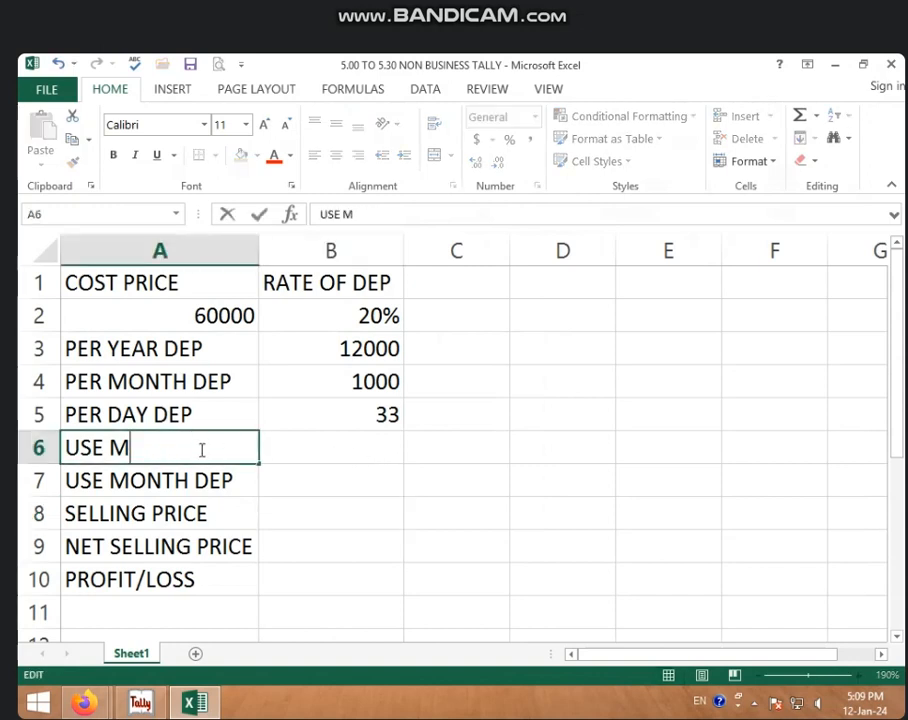
pyautogui.write('DAY')
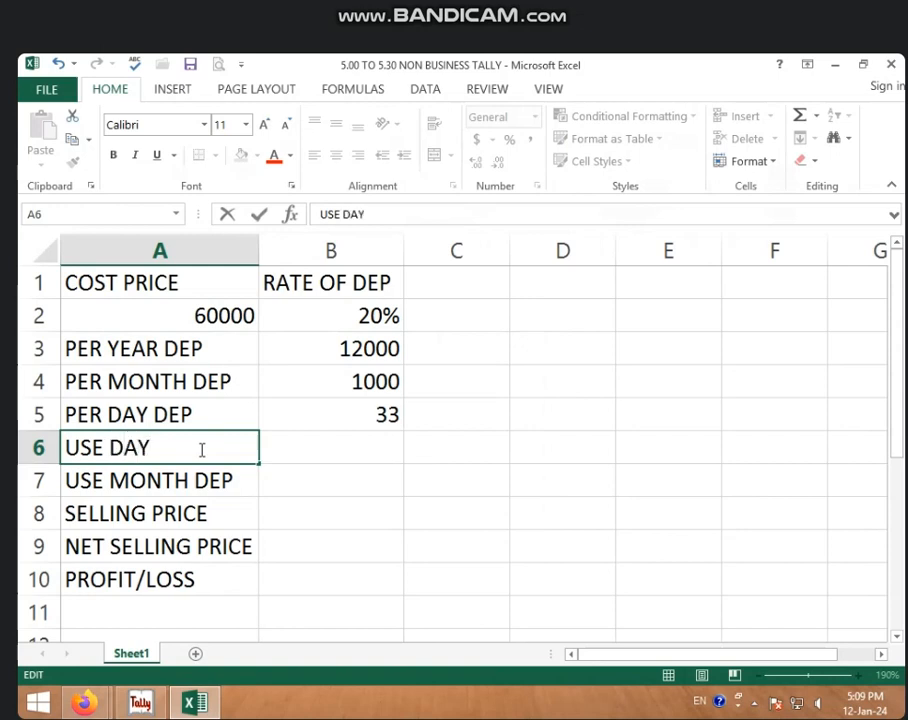
# Step: Change the label in A7 to USE DAY DEP
pyautogui.click(187, 479)
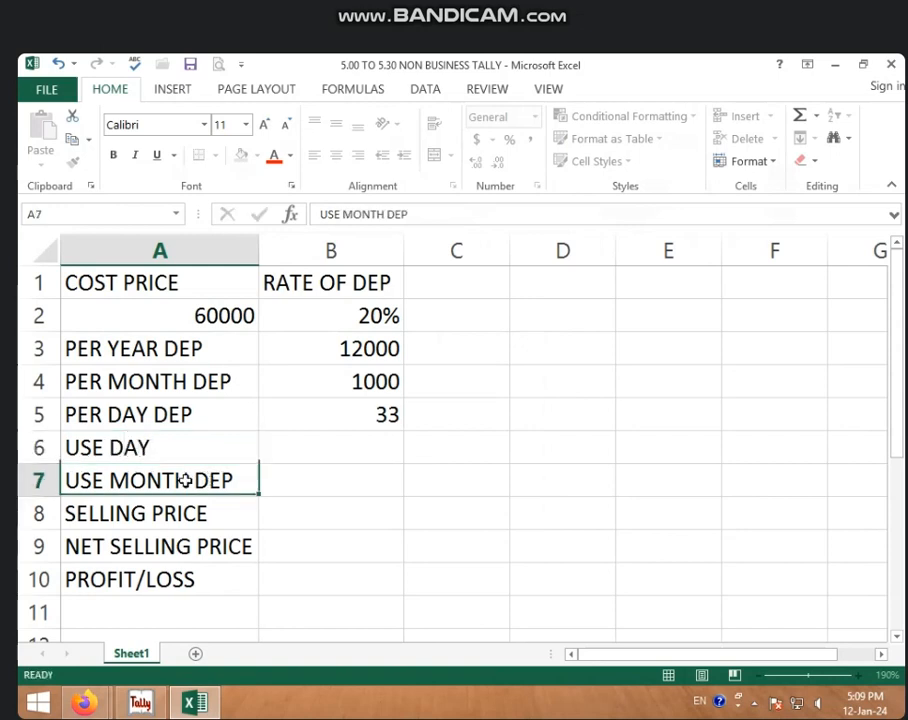
pyautogui.doubleClick(190, 481)
pyautogui.press('BackSpace')
pyautogui.press('BackSpace')
pyautogui.press('BackSpace')
pyautogui.press('BackSpace')
pyautogui.press('BackSpace')
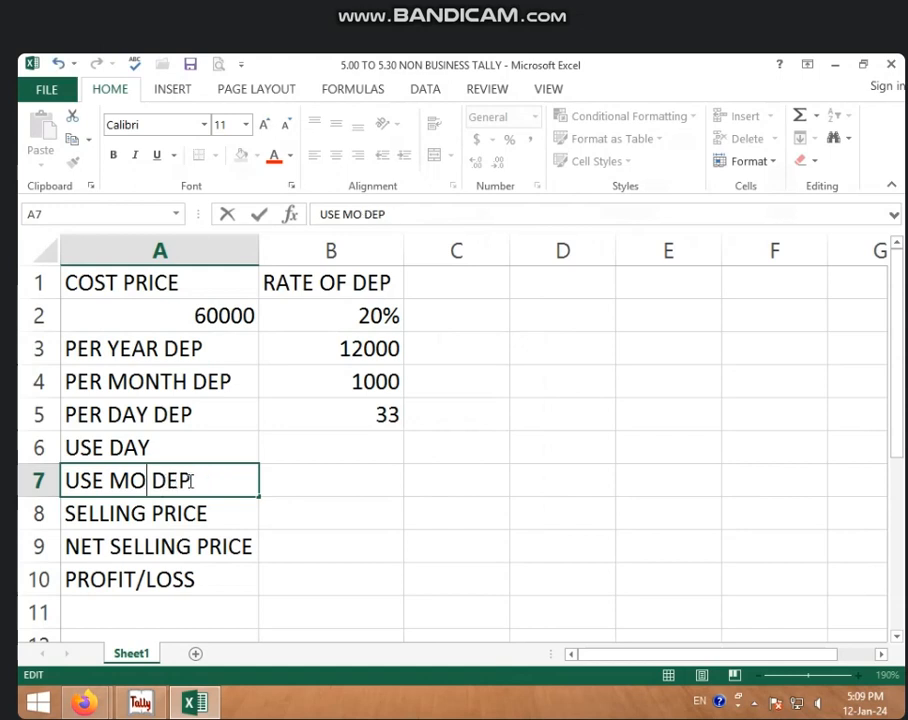
pyautogui.write('DAY')
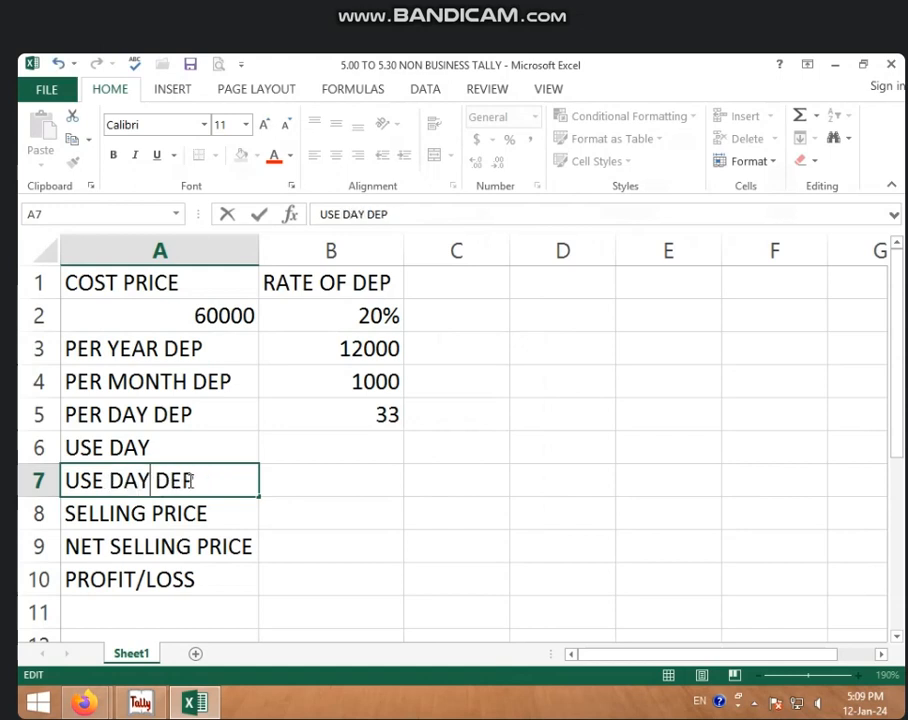
pyautogui.click(308, 448)
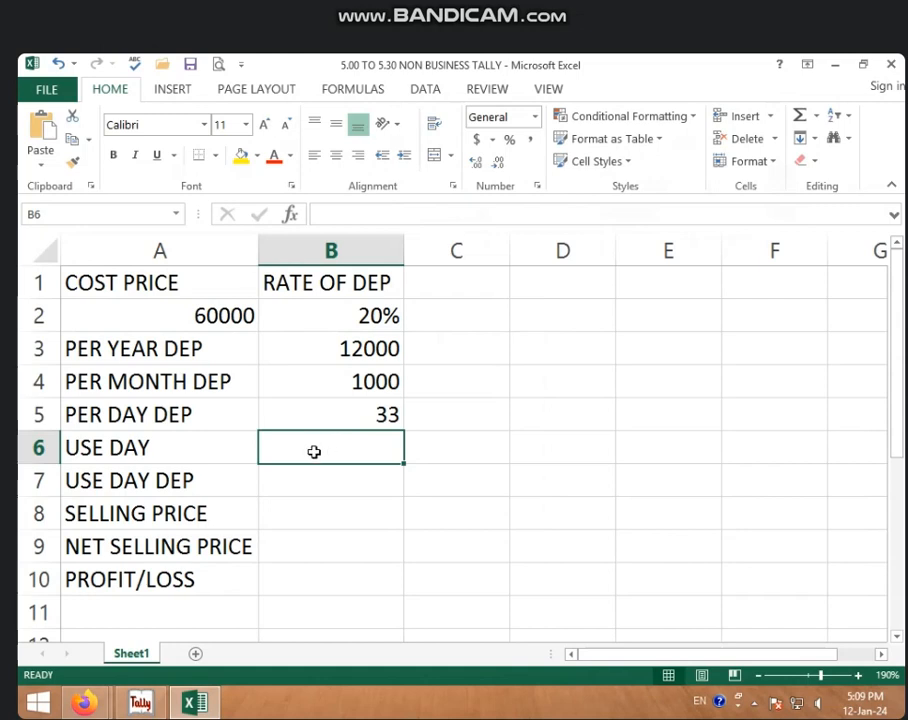
# Step: Enter the start date 1 JAN 23 in C6 and the end date 1 NOV 23 in D6
pyautogui.click(314, 481)
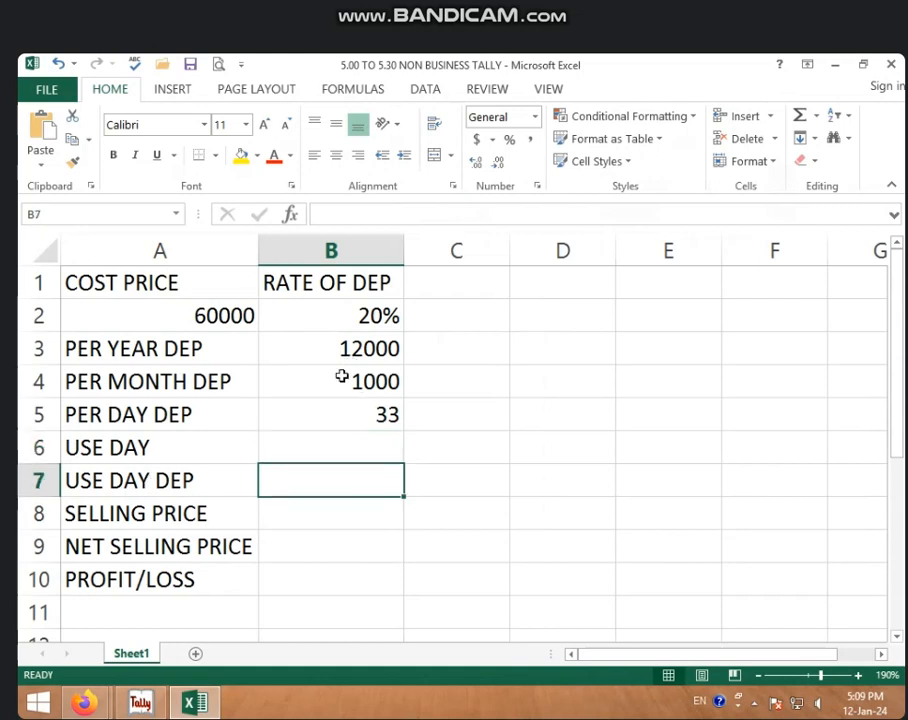
pyautogui.click(328, 454)
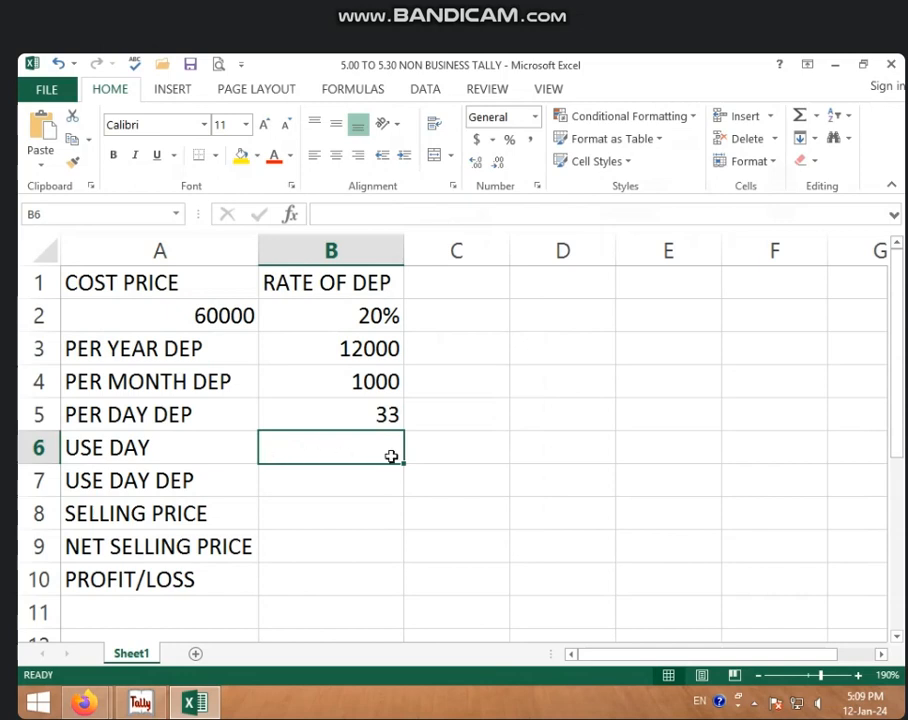
pyautogui.click(437, 448)
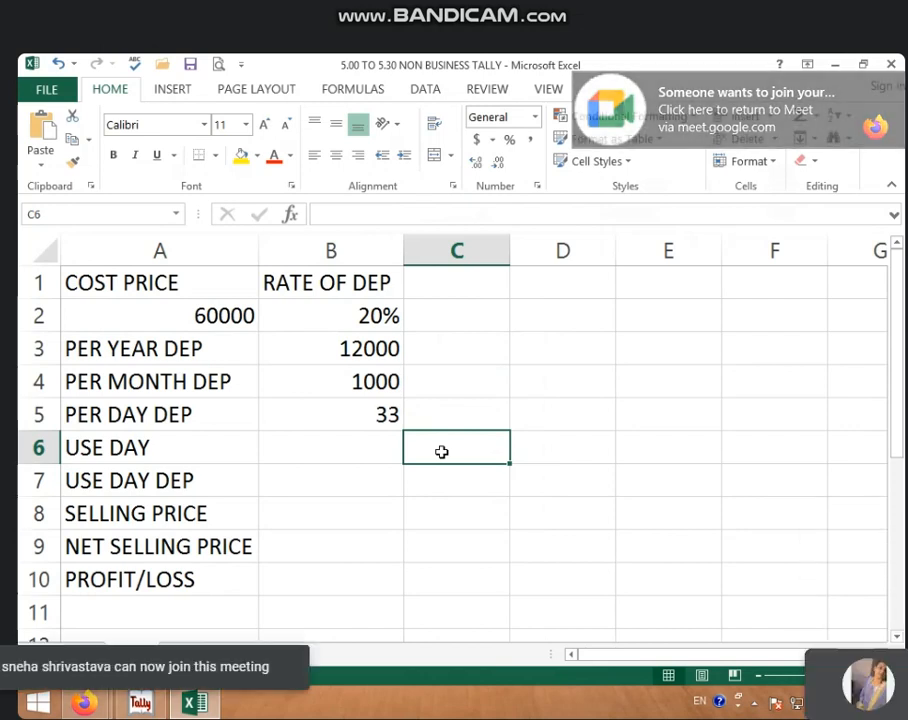
pyautogui.write('1 JAN')
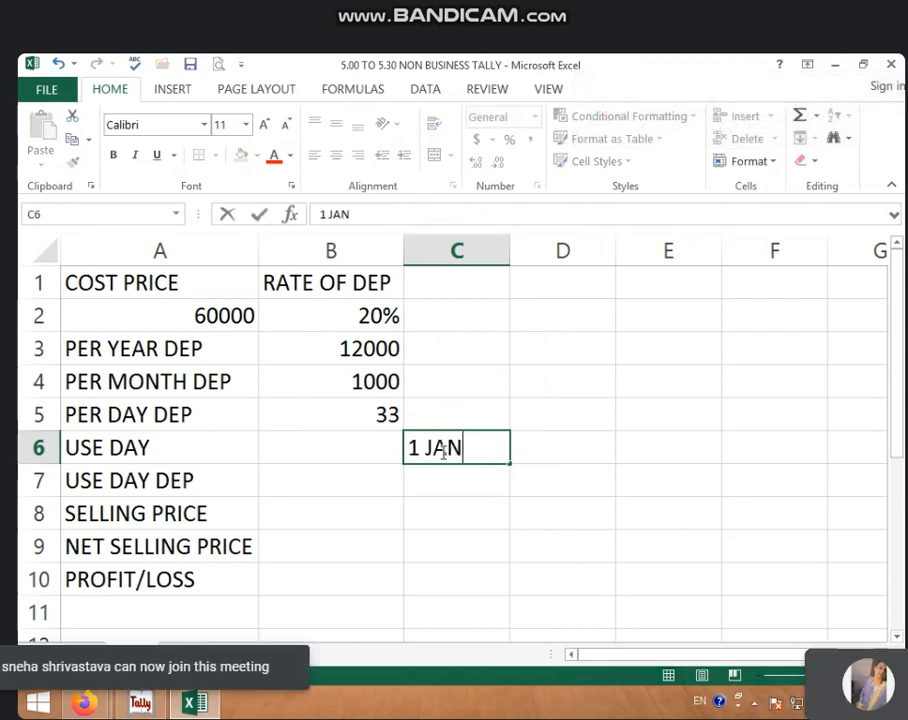
pyautogui.write(' 23')
pyautogui.press('Tab')
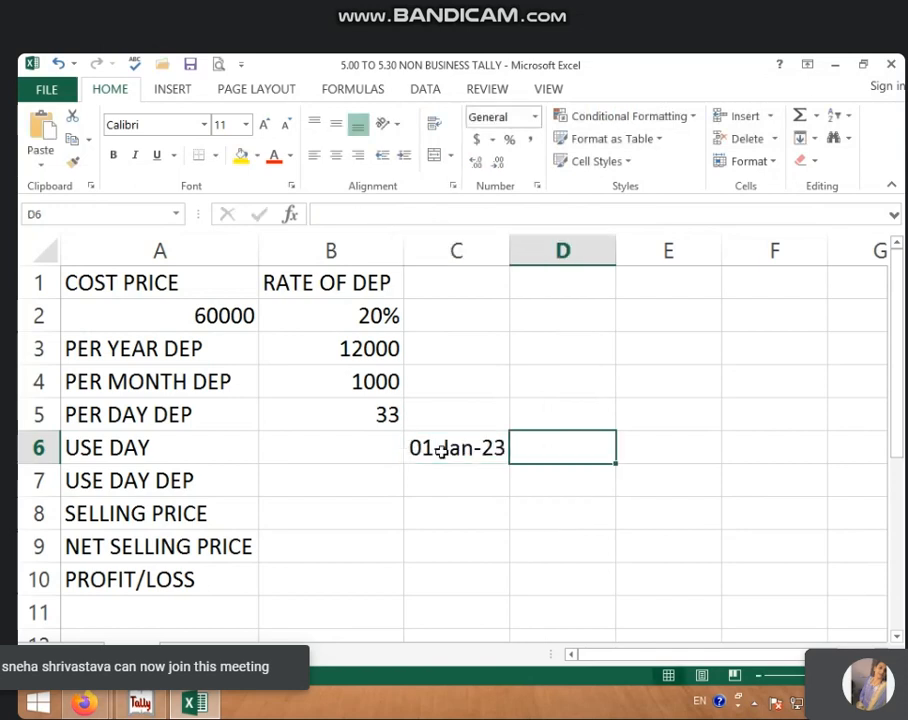
pyautogui.write('1 NOV')
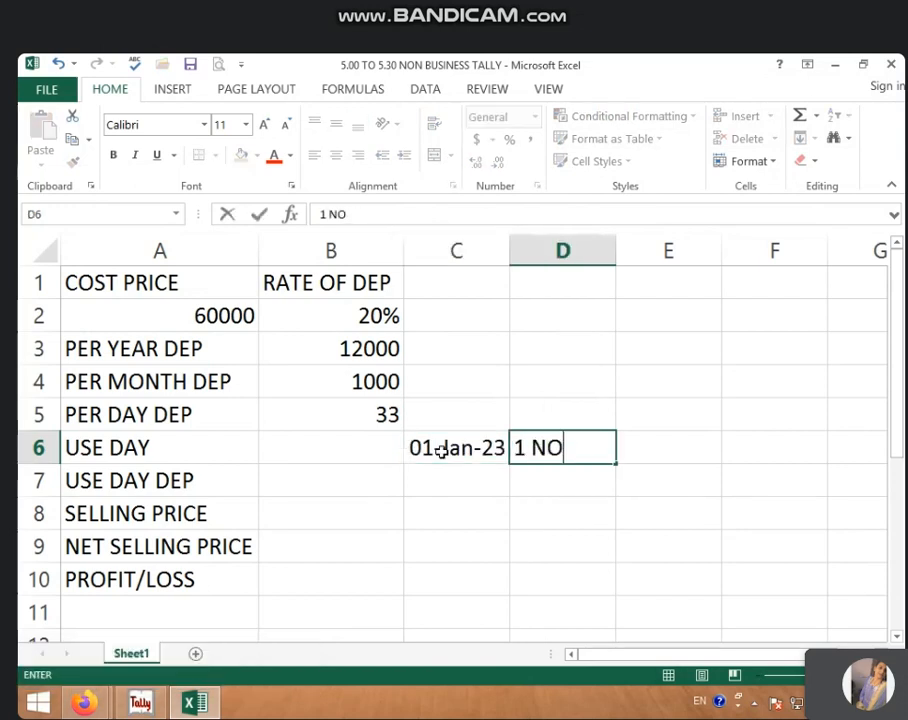
pyautogui.write('3')
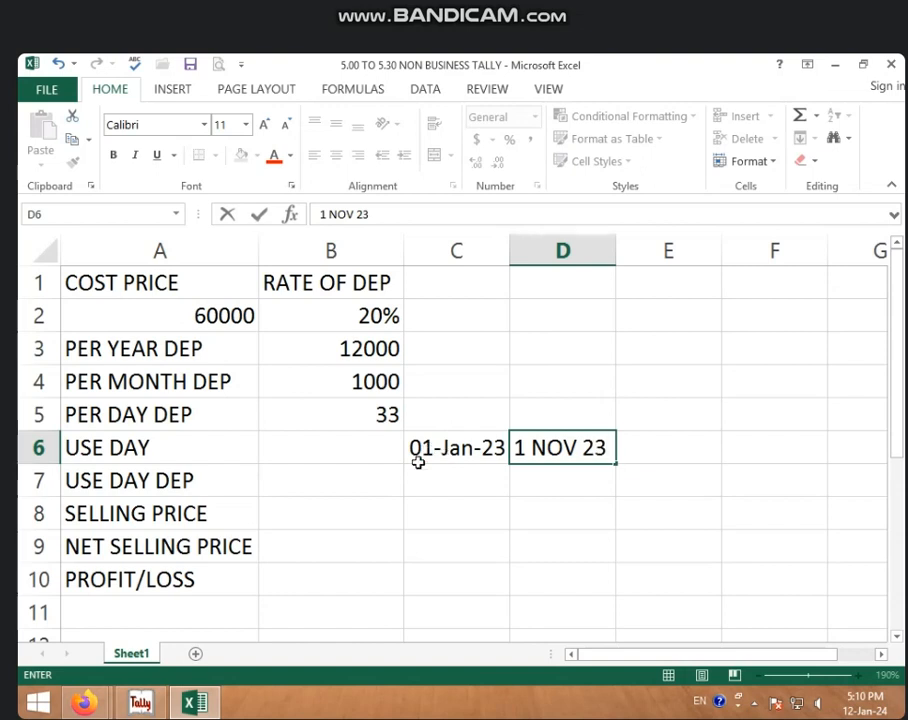
# Step: Calculate the number of days used in B6 with the formula =D6-C6 and review the two dates and the formula
pyautogui.click(298, 457)
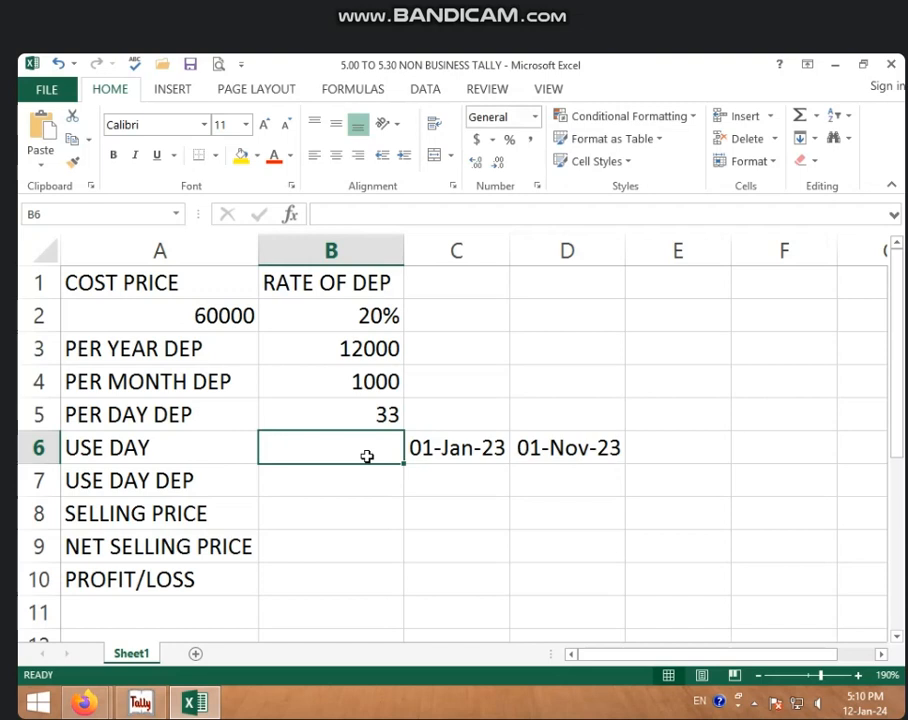
pyautogui.write('=')
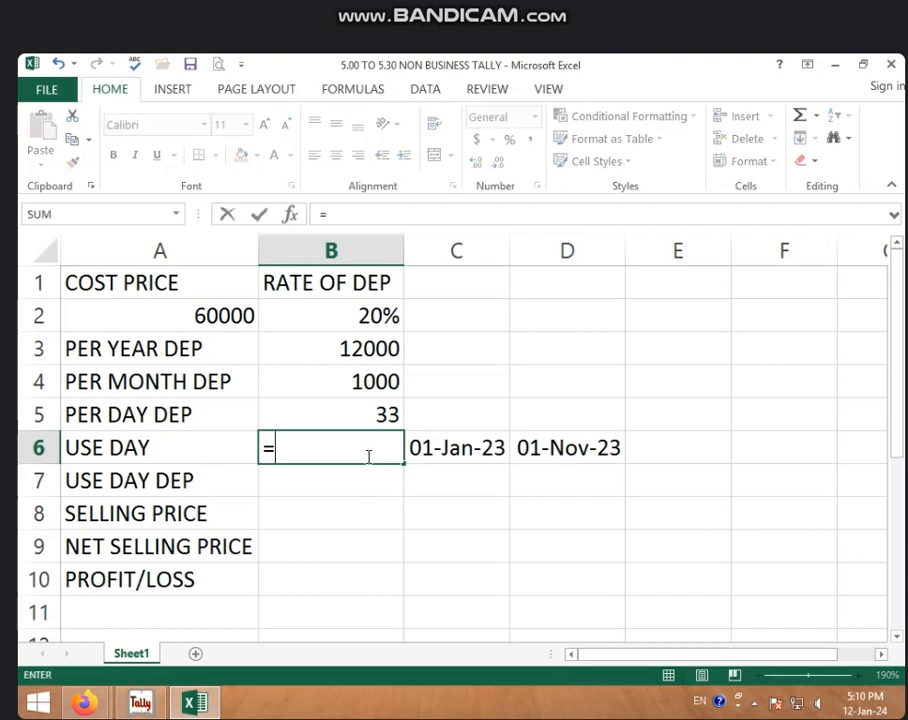
pyautogui.click(585, 446)
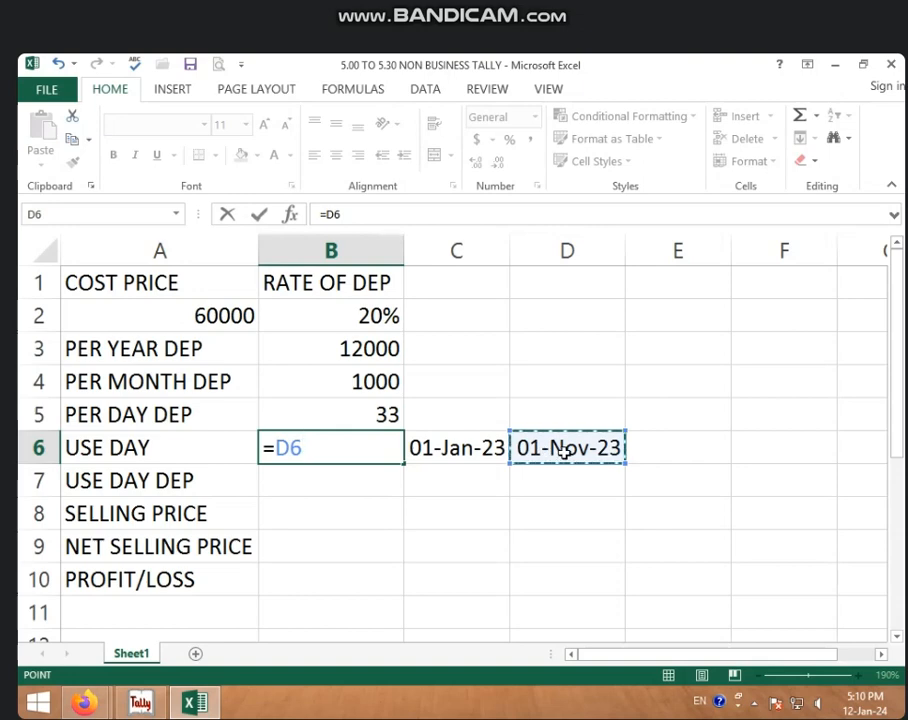
pyautogui.write('-')
pyautogui.click(503, 443)
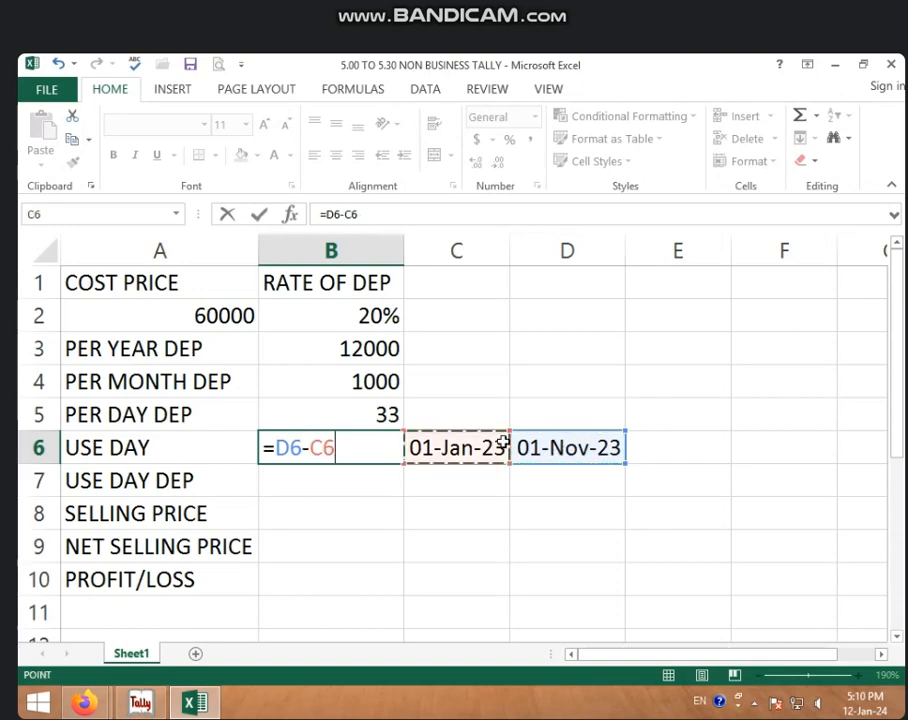
pyautogui.press('Return')
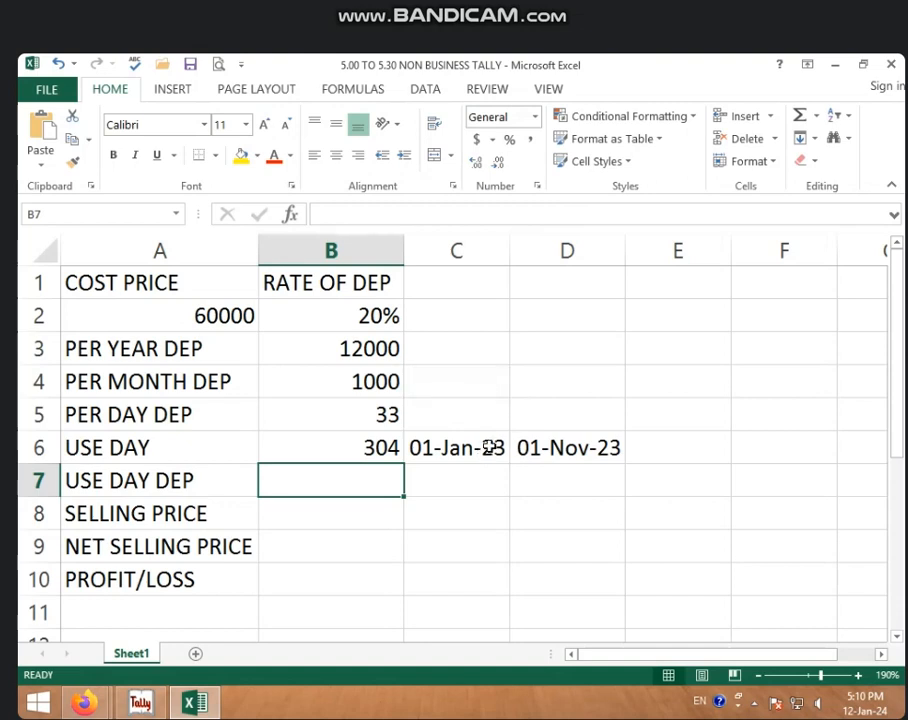
pyautogui.click(450, 450)
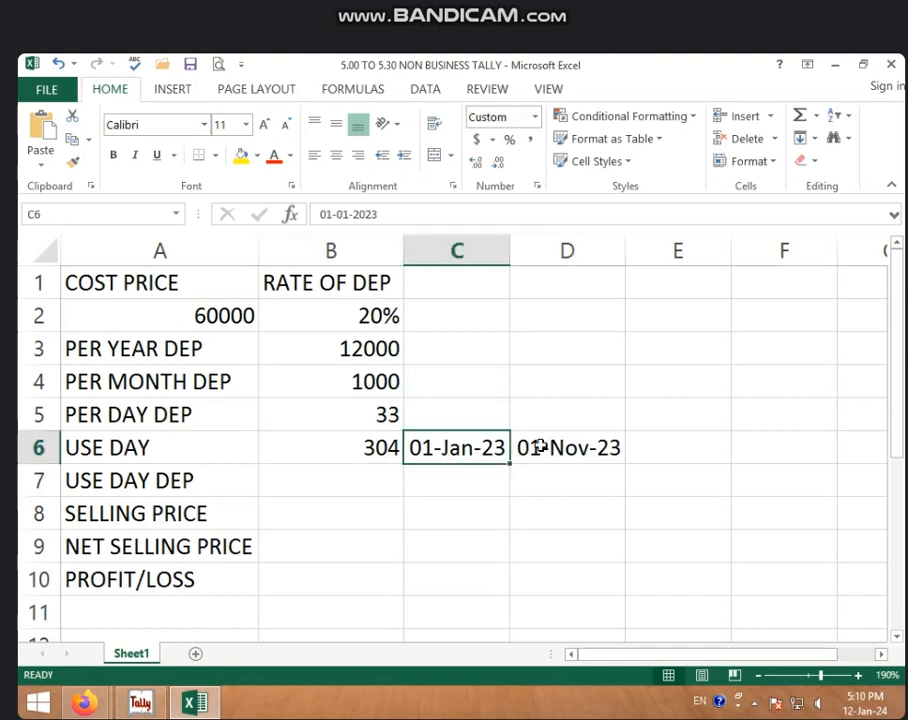
pyautogui.click(533, 446)
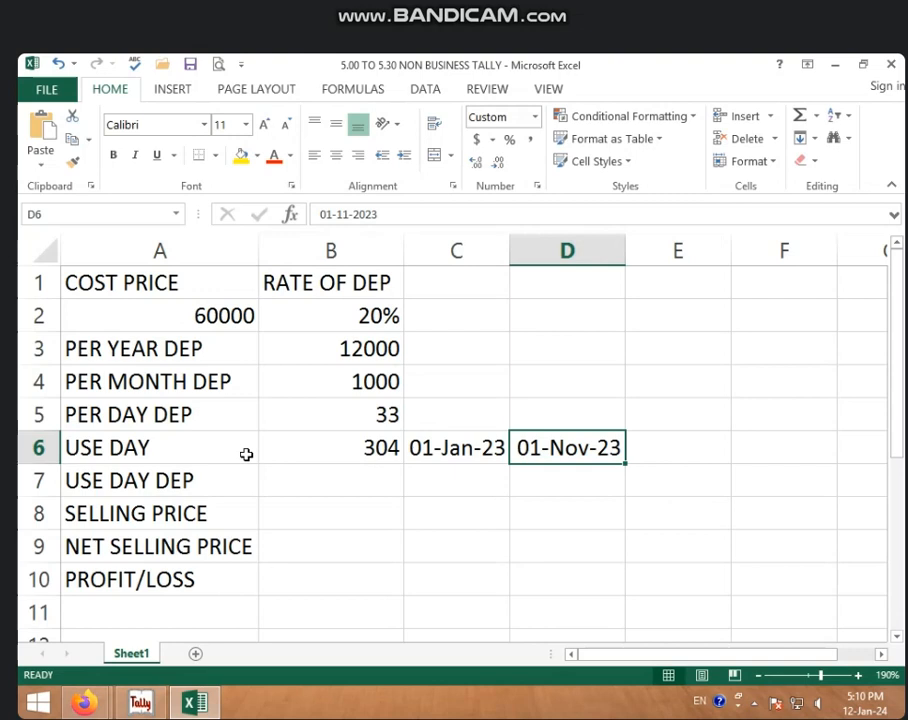
pyautogui.click(334, 446)
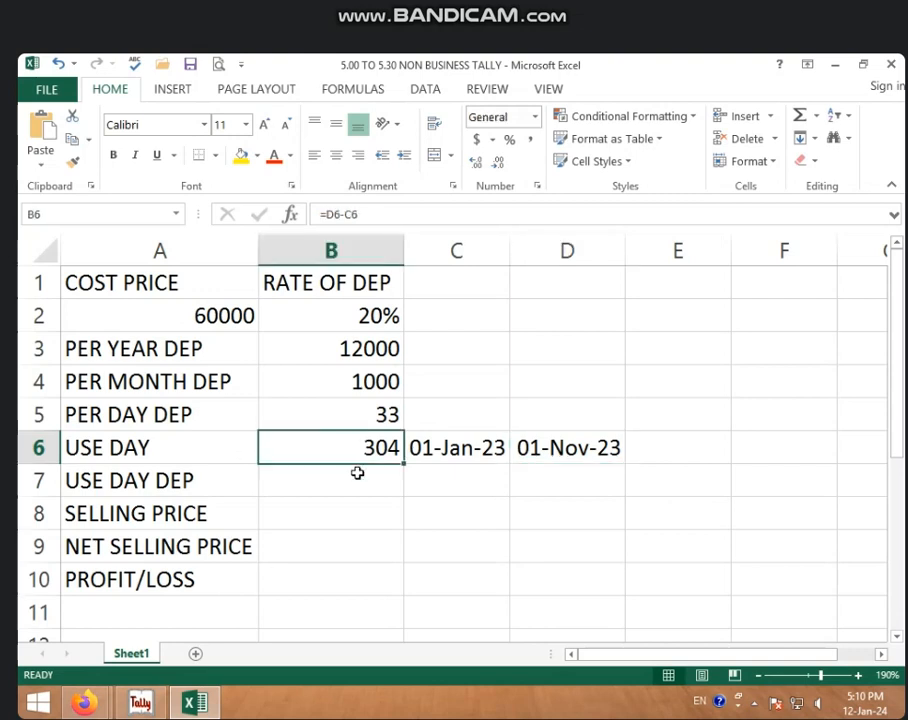
pyautogui.click(357, 474)
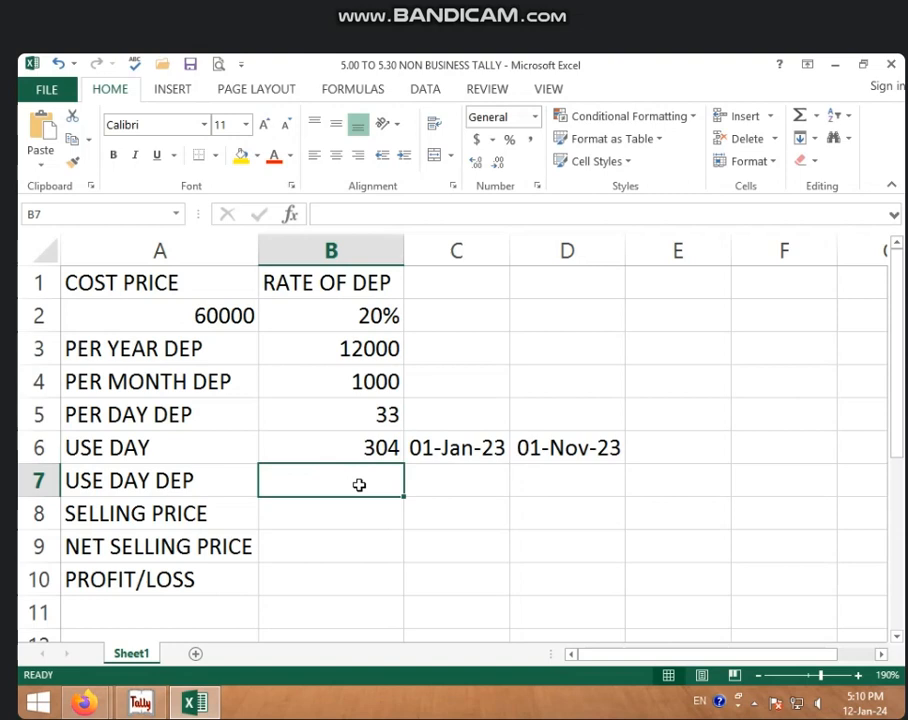
# Step: Calculate the depreciation for the days used in B7 with the formula =B5*B6
pyautogui.write('=')
pyautogui.click(392, 412)
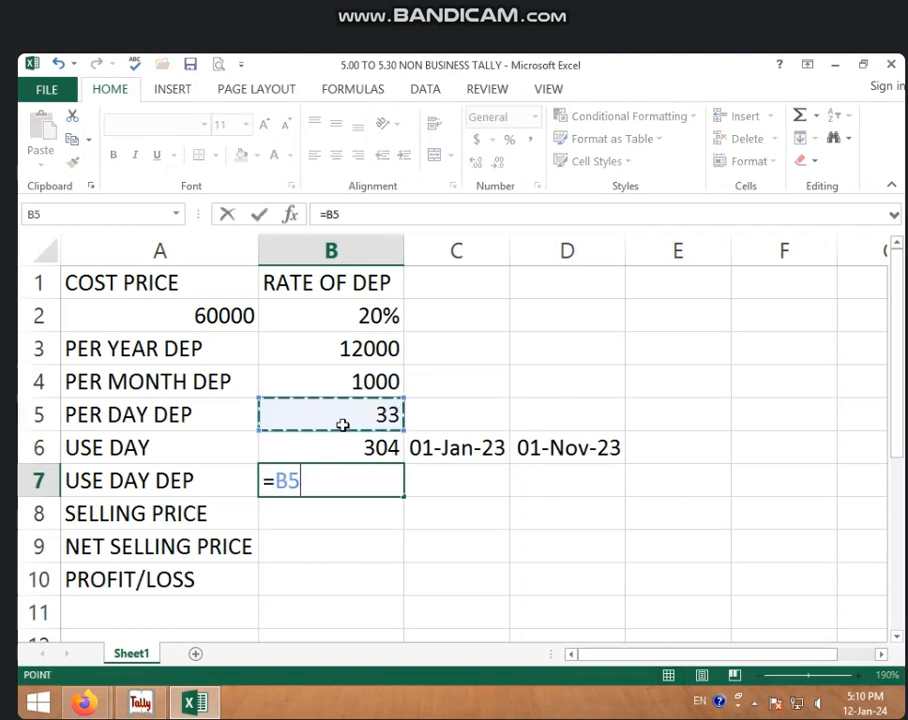
pyautogui.write('*')
pyautogui.click(319, 457)
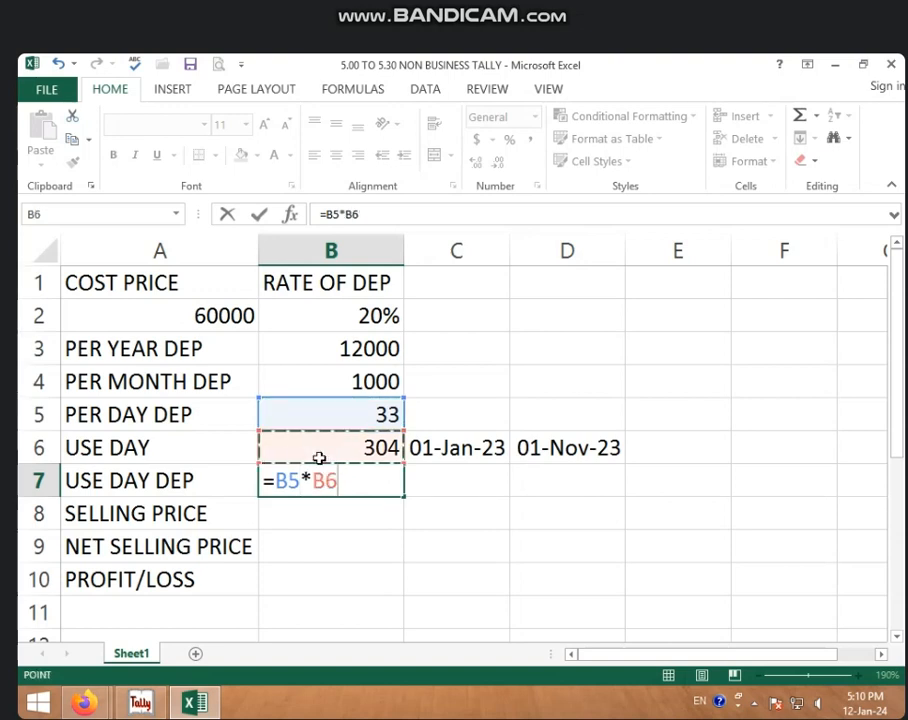
pyautogui.press('Return')
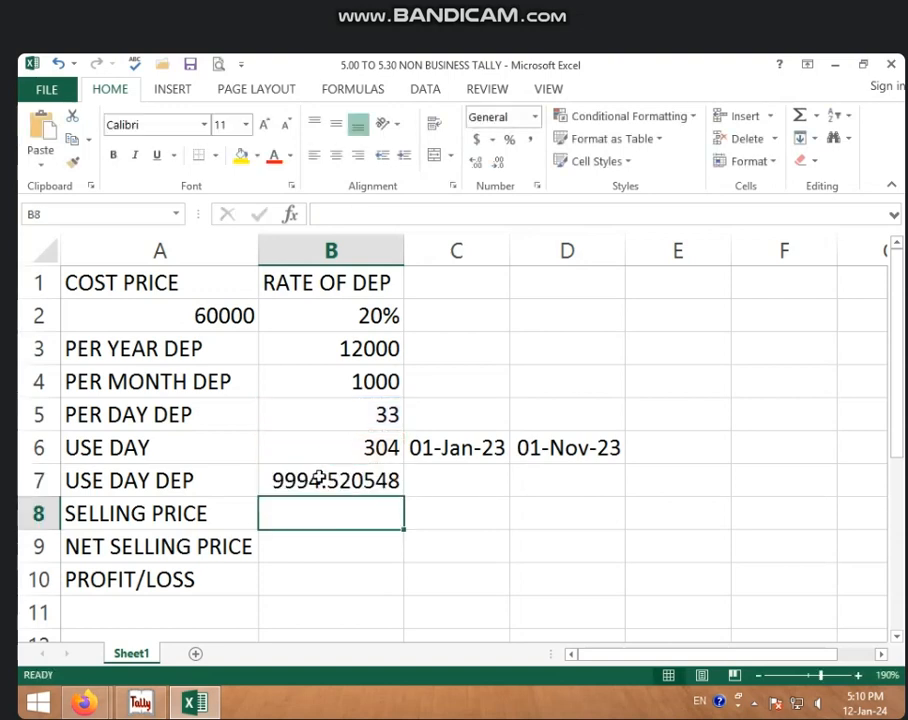
# Step: Show the use-day depreciation in B7 without decimals and review it against the days used in B6 and the dates in C6 and D6
pyautogui.click(319, 479)
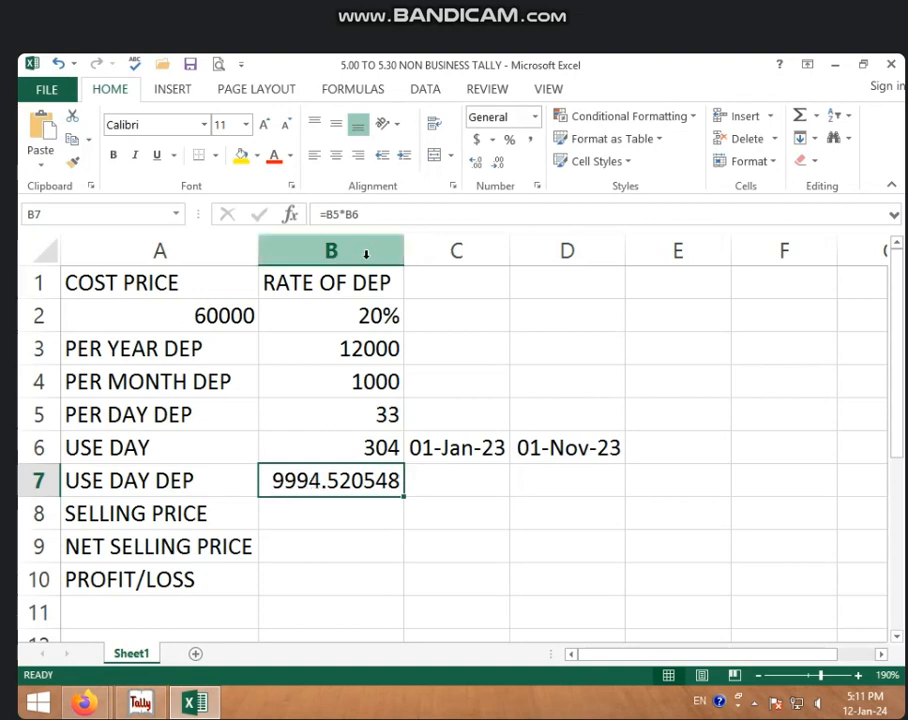
pyautogui.click(497, 166)
pyautogui.click(497, 166)
pyautogui.click(497, 166)
pyautogui.click(497, 166)
pyautogui.click(497, 166)
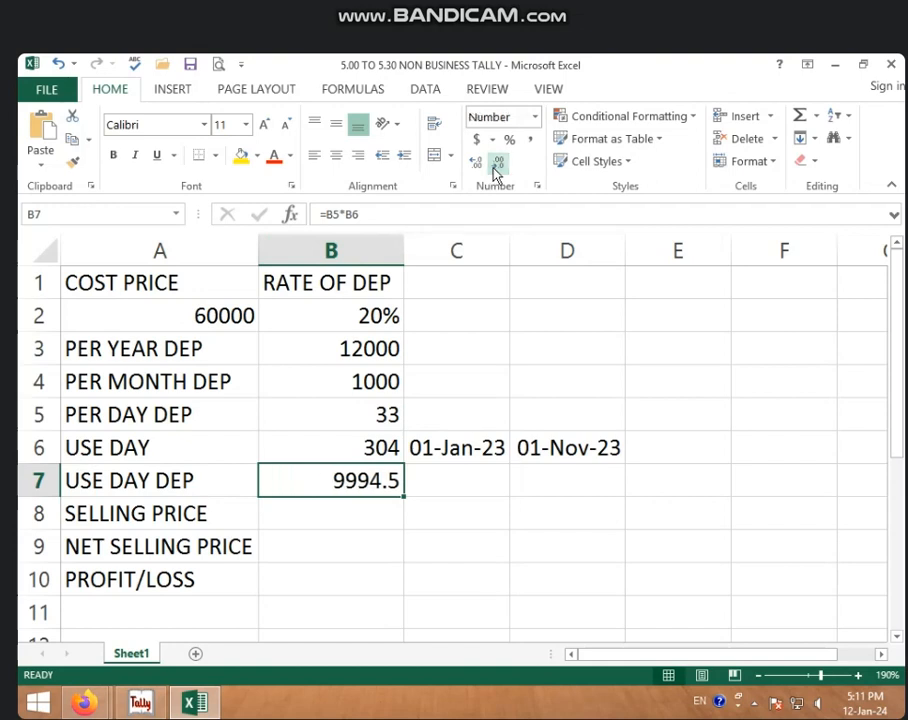
pyautogui.click(497, 166)
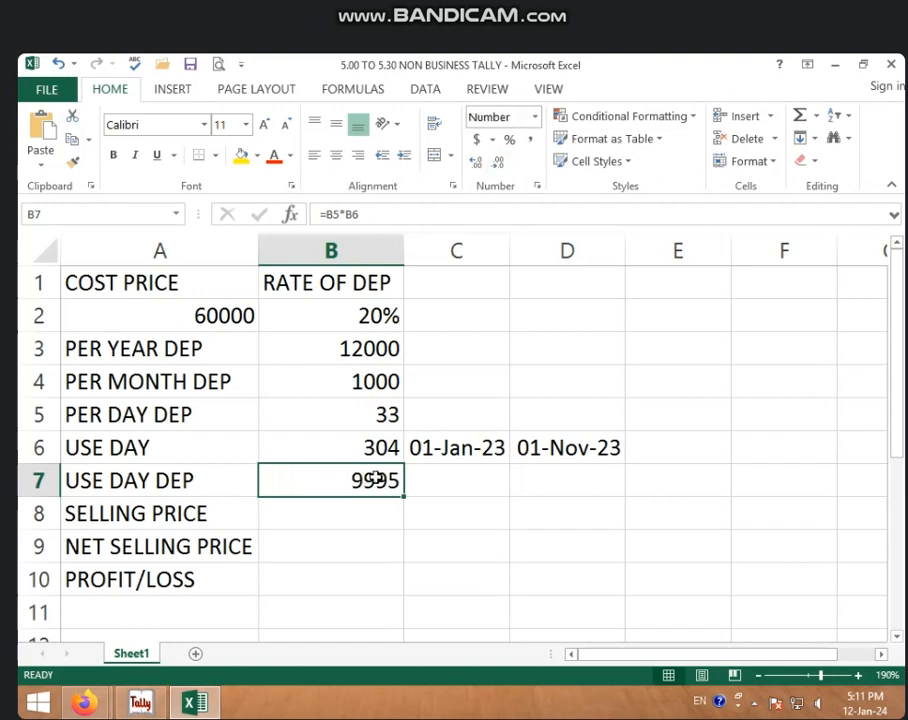
pyautogui.click(476, 445)
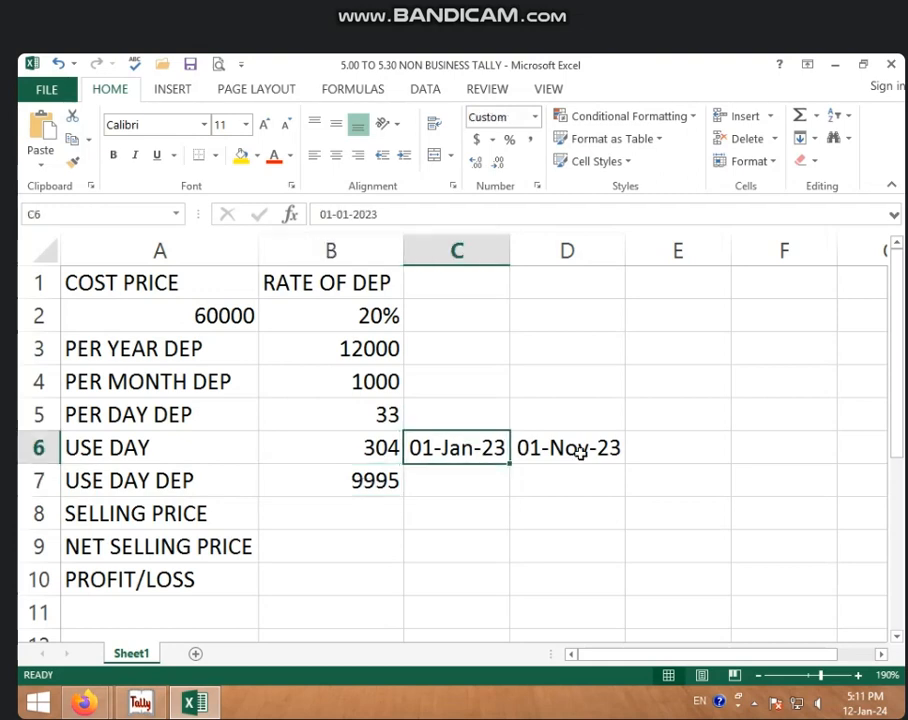
pyautogui.click(580, 452)
pyautogui.click(387, 481)
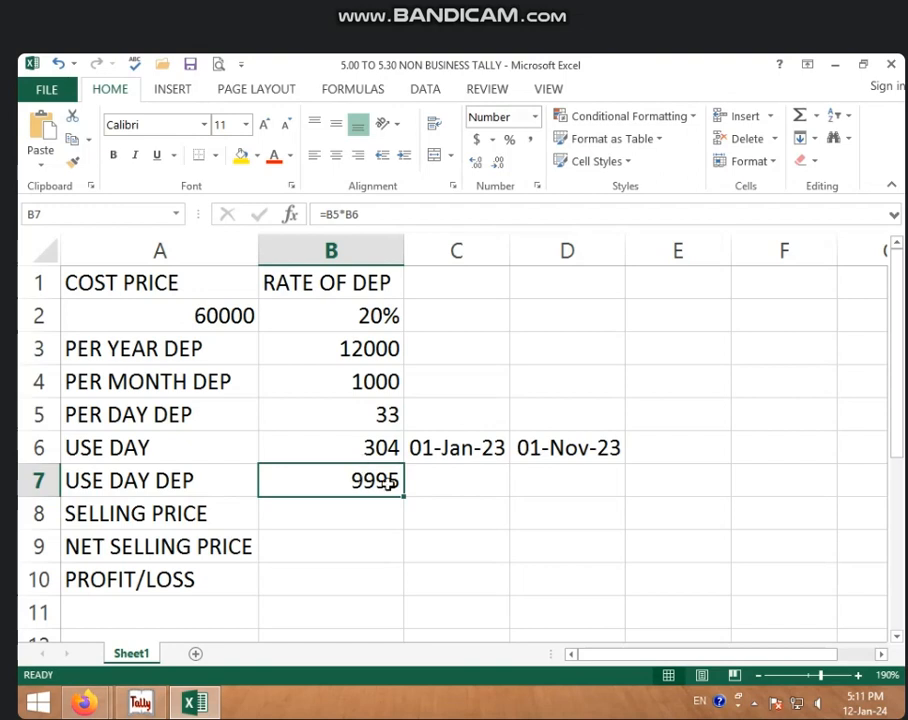
pyautogui.click(375, 450)
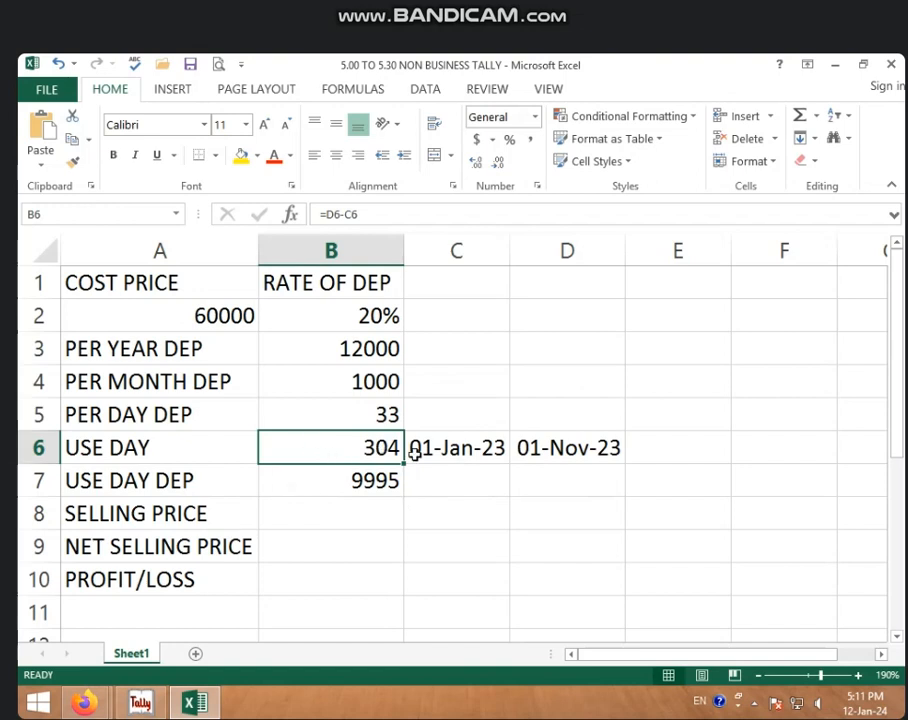
pyautogui.click(373, 484)
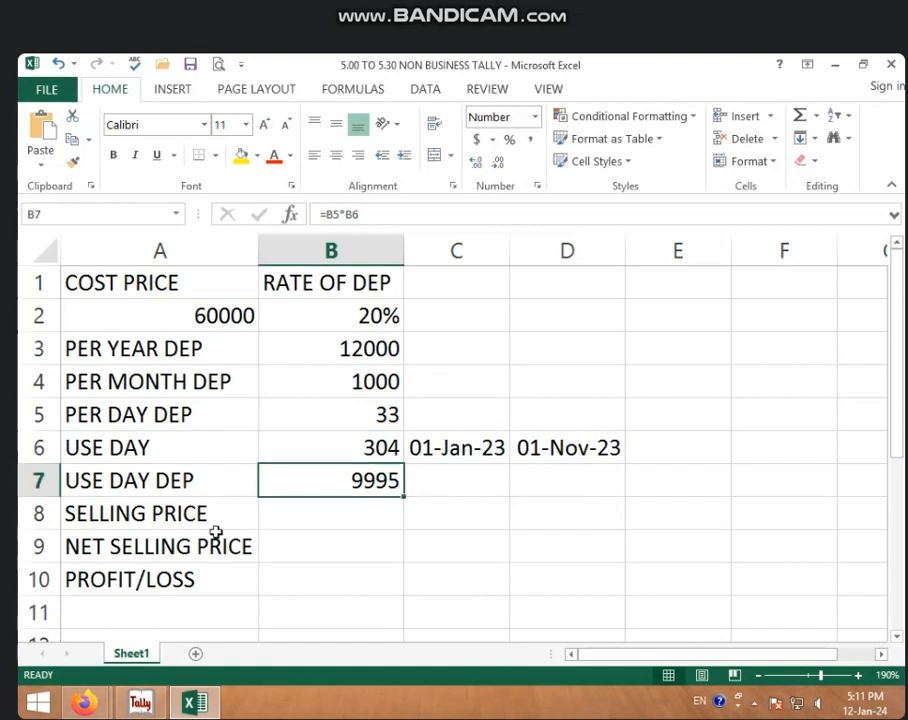
# Step: Calculate the selling price in B8 by subtracting the use-day depreciation from the cost price with the formula =A2-B7
pyautogui.click(331, 505)
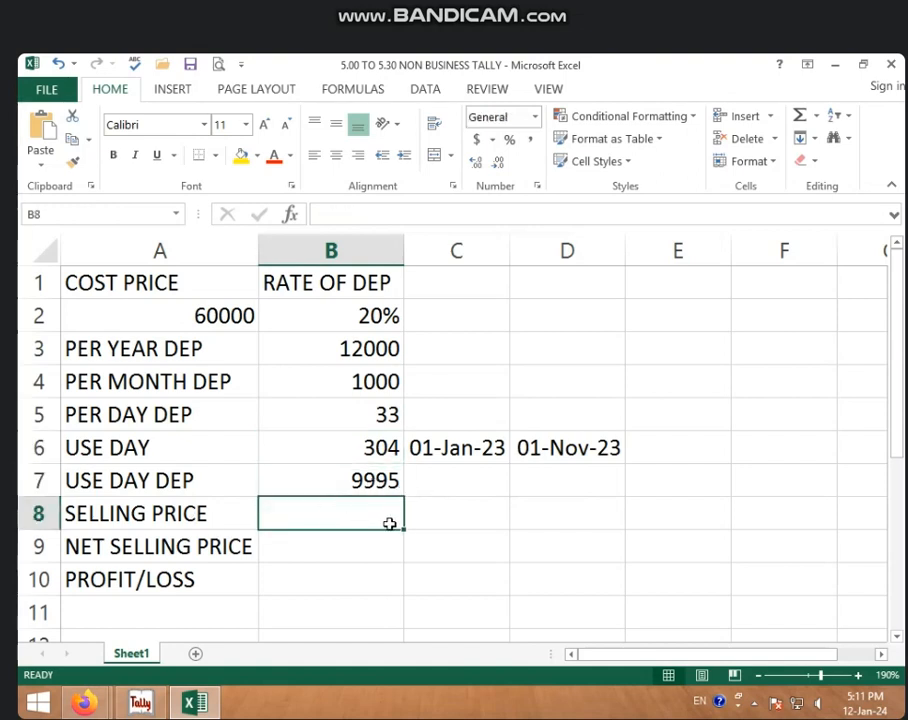
pyautogui.write('=')
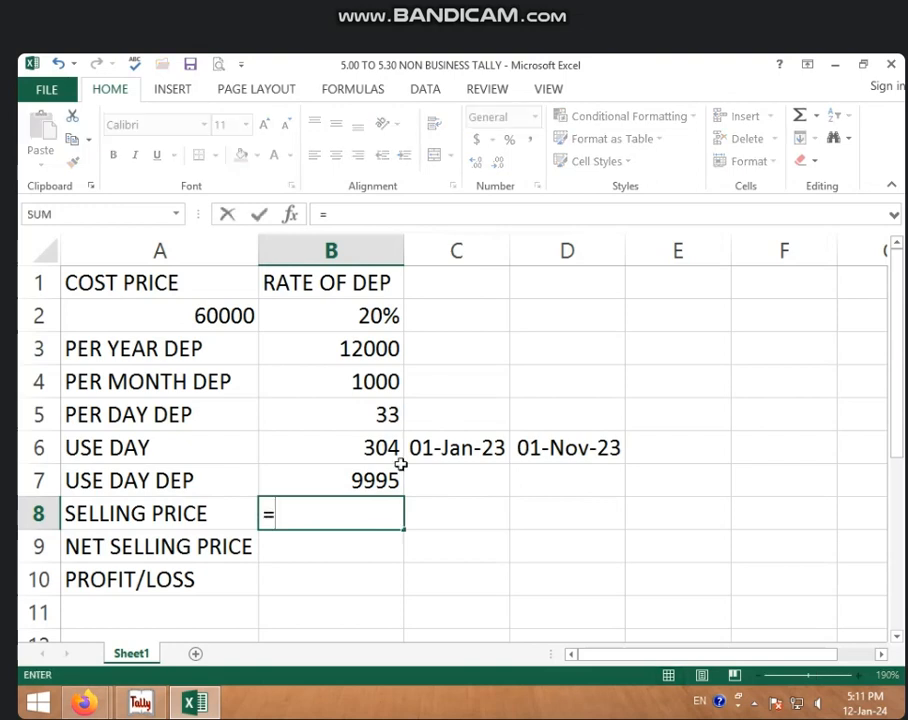
pyautogui.click(252, 316)
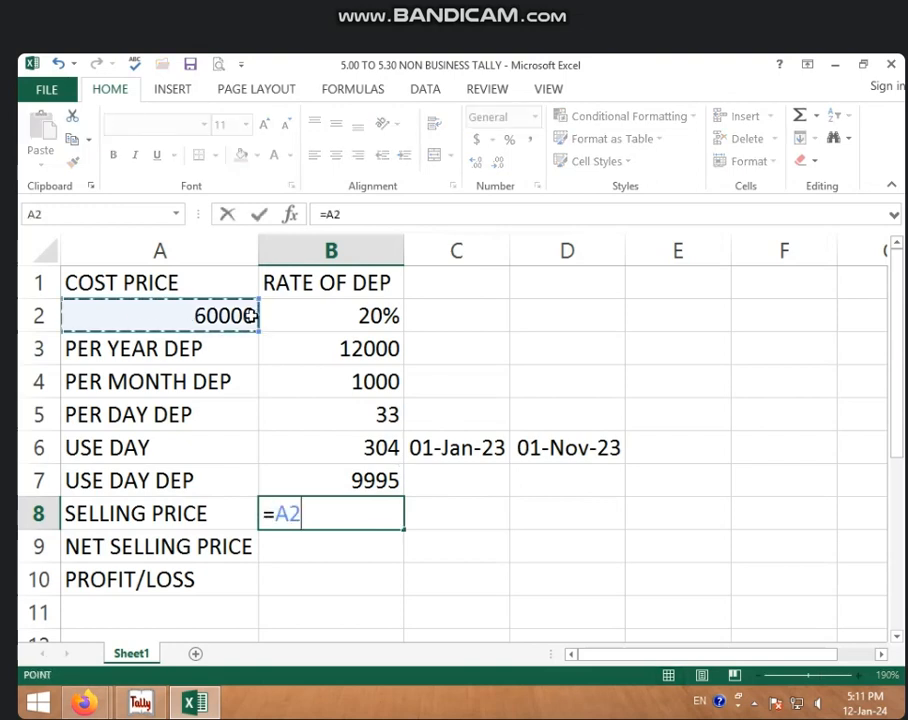
pyautogui.write('-')
pyautogui.click(318, 479)
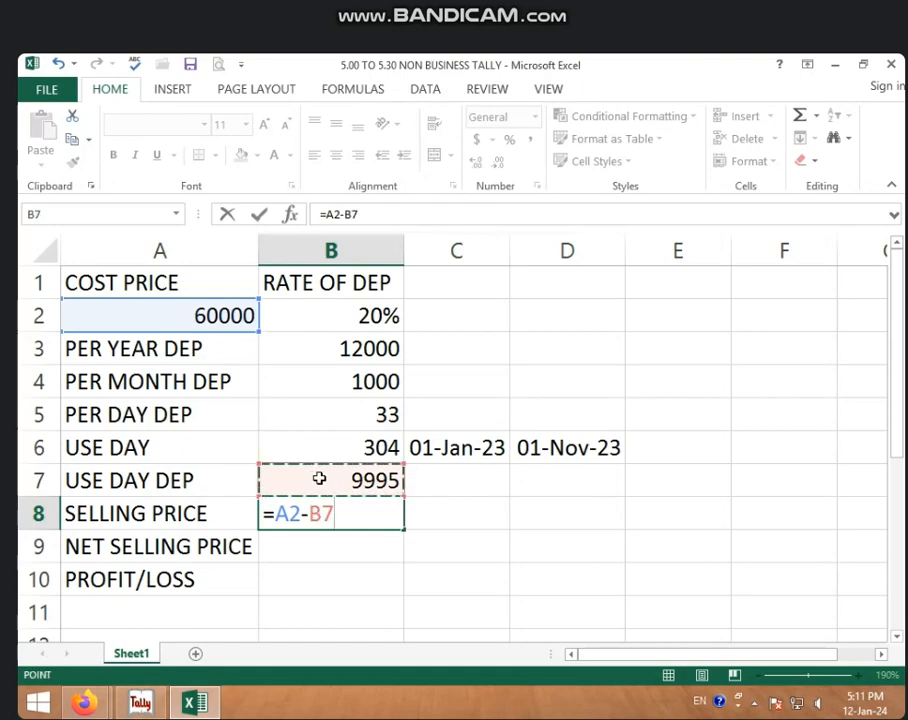
pyautogui.press('Return')
pyautogui.click(327, 511)
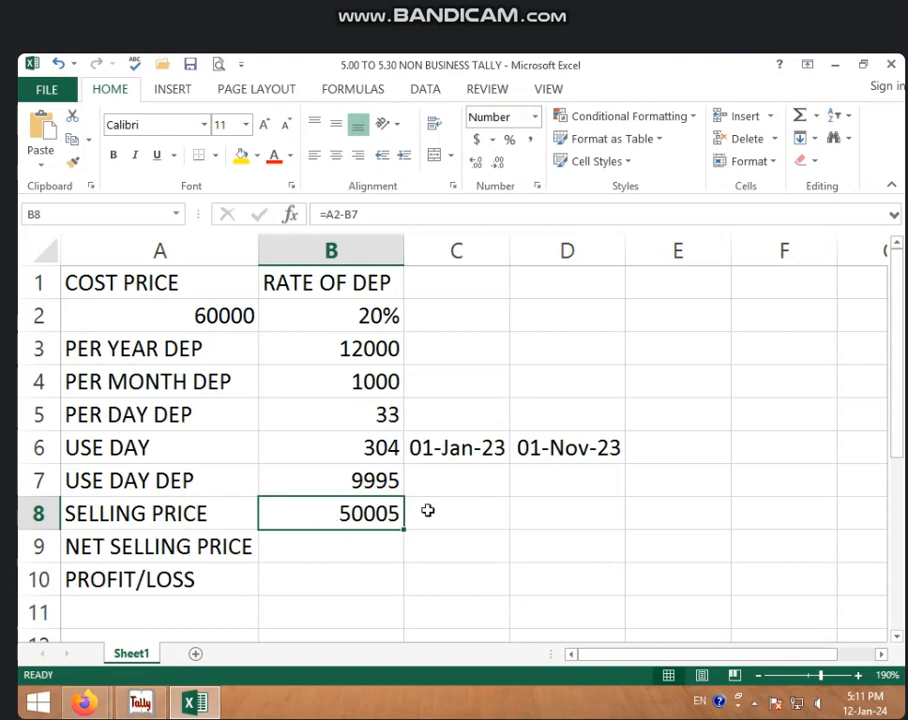
# Step: Examine how the cost price in A2, the days used in B6 and the depreciation in B7 lead to the selling price in B8
pyautogui.click(367, 536)
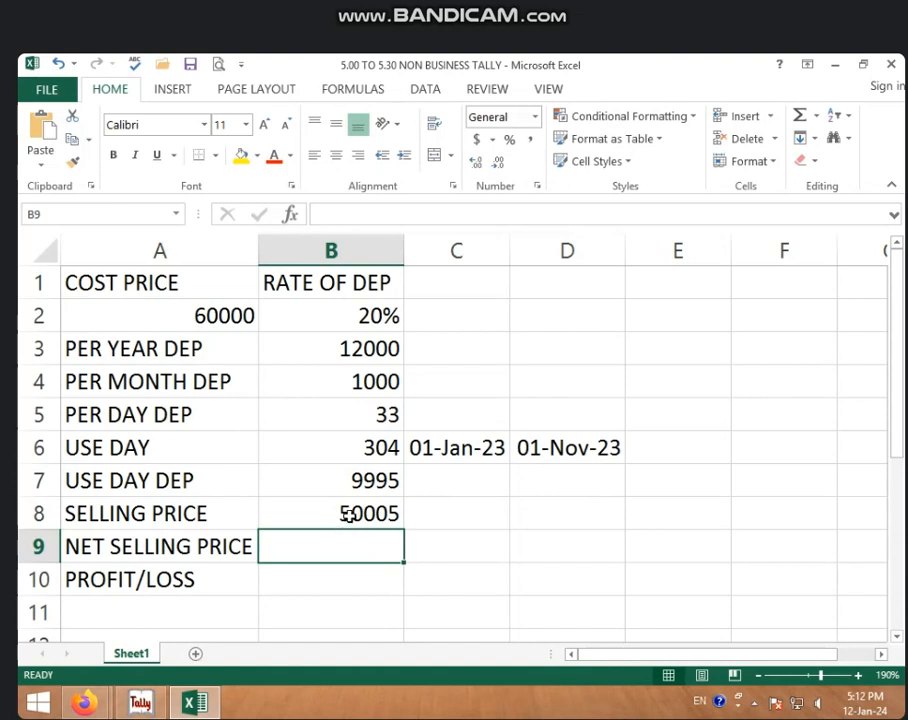
pyautogui.click(312, 518)
pyautogui.click(195, 304)
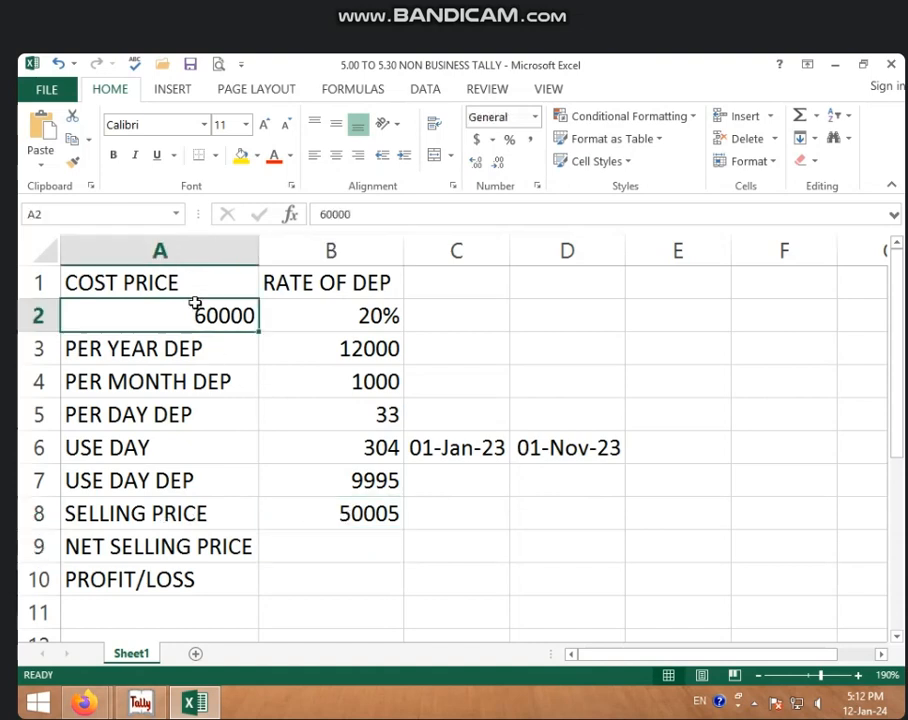
pyautogui.click(347, 543)
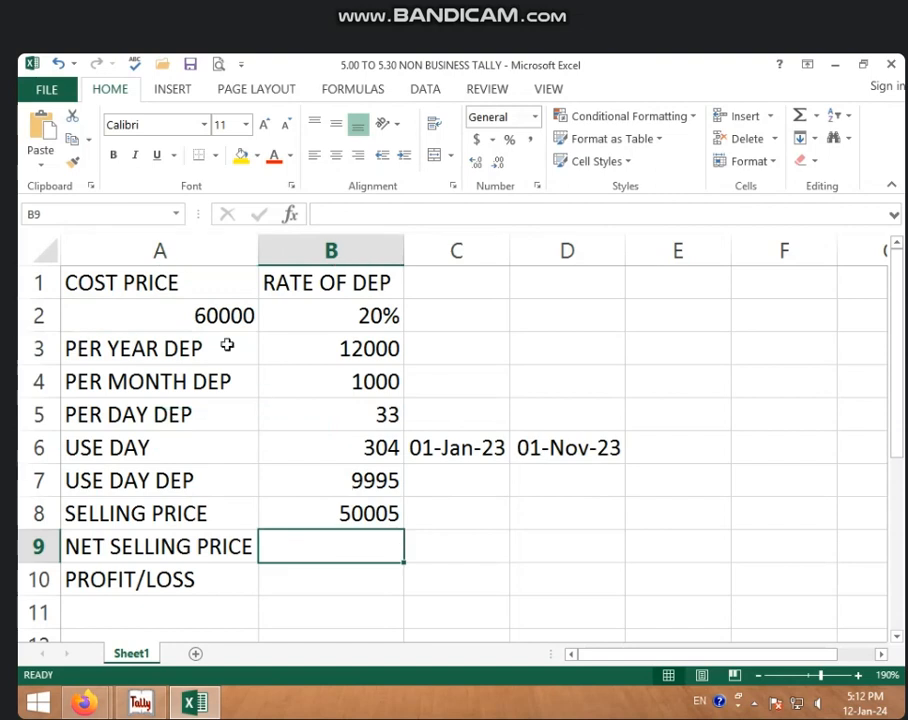
pyautogui.click(202, 320)
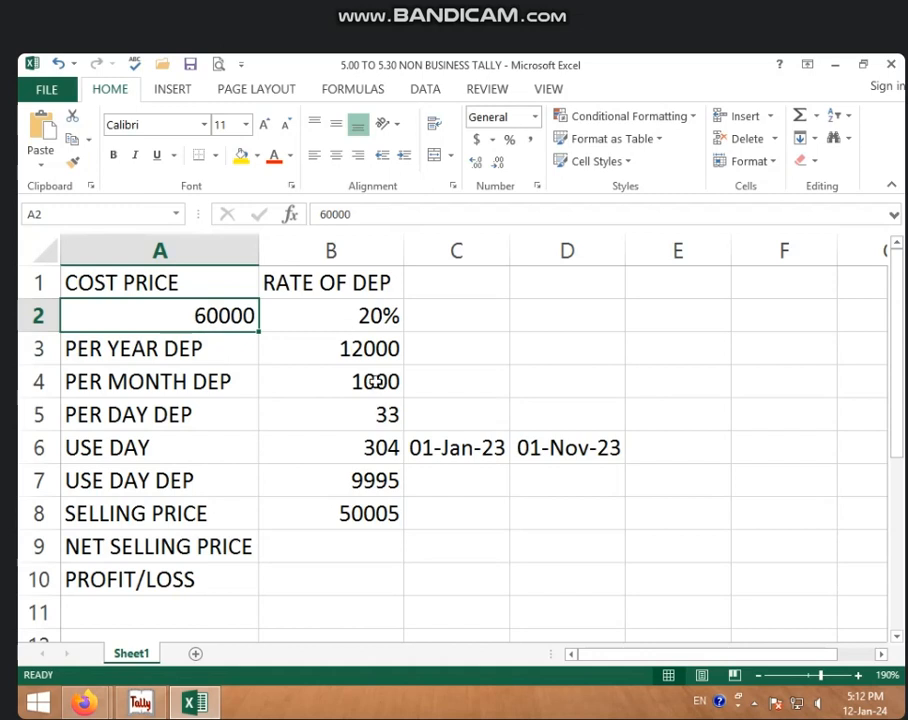
pyautogui.click(320, 446)
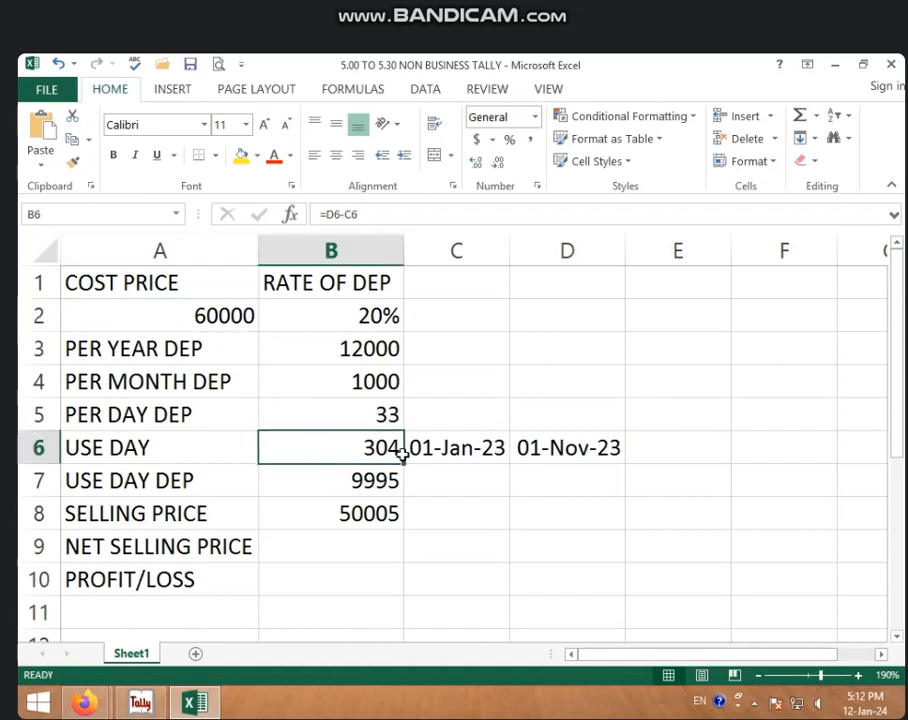
pyautogui.click(372, 481)
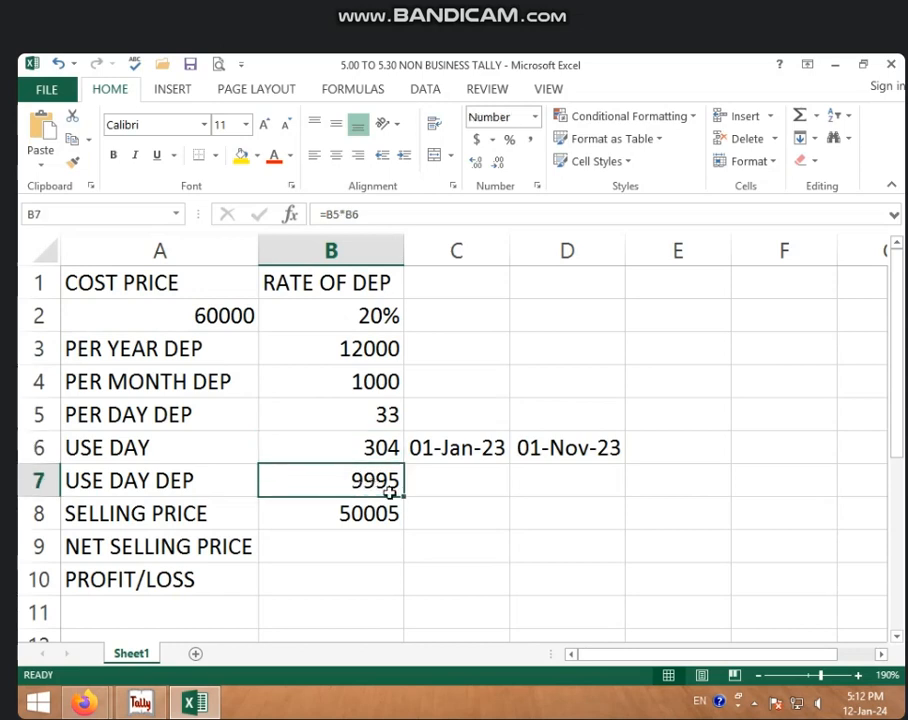
pyautogui.click(290, 521)
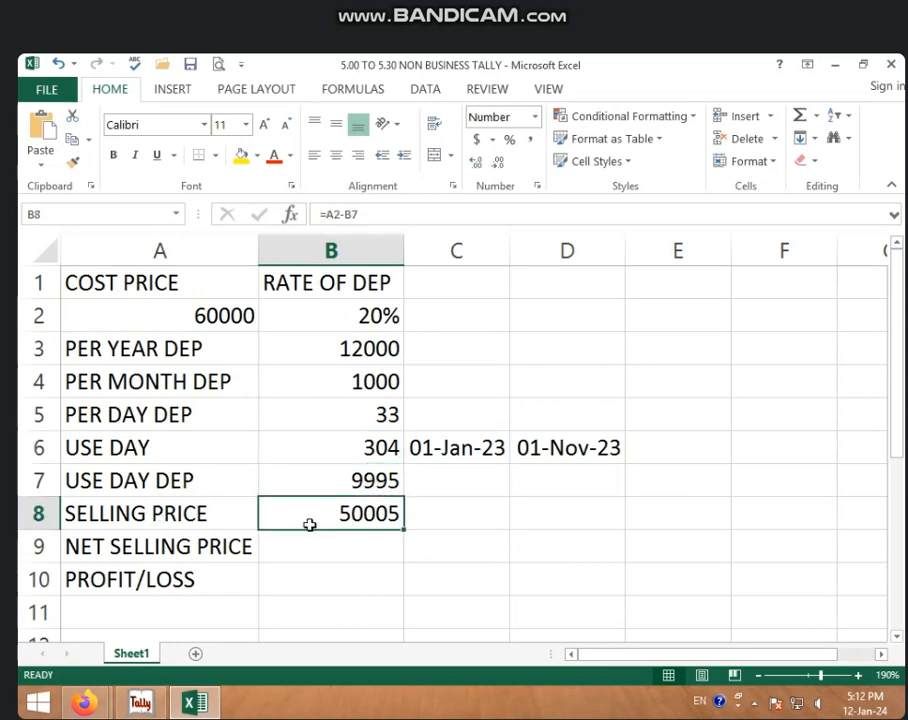
pyautogui.click(180, 316)
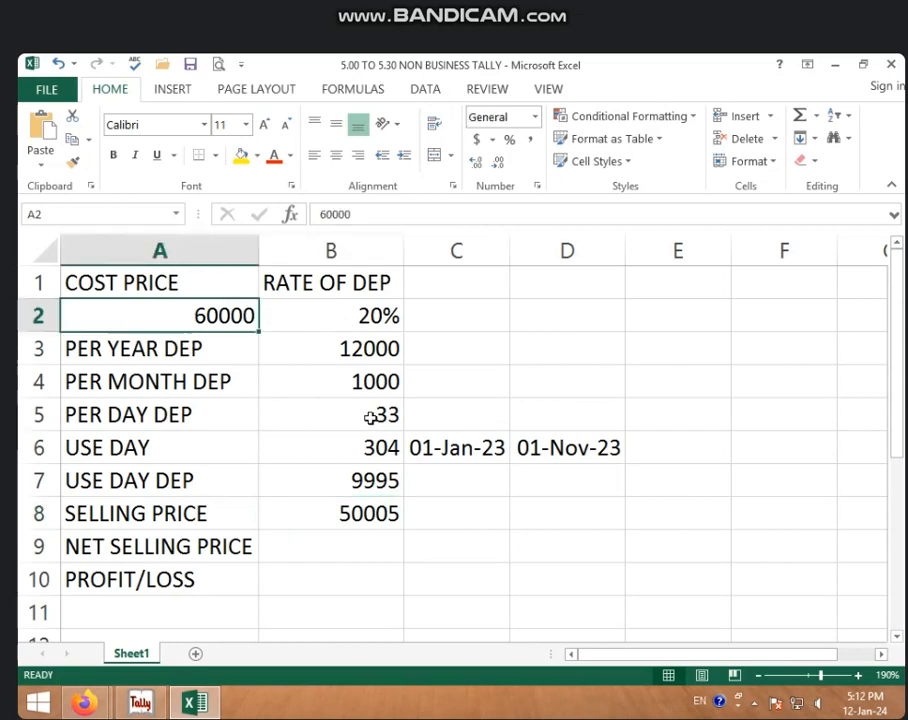
pyautogui.click(375, 478)
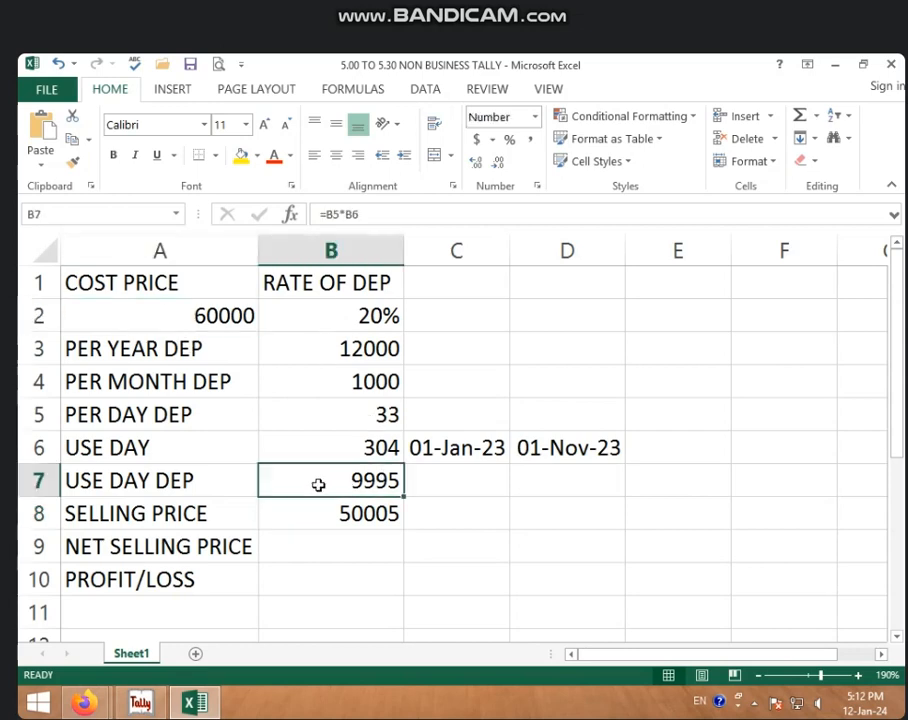